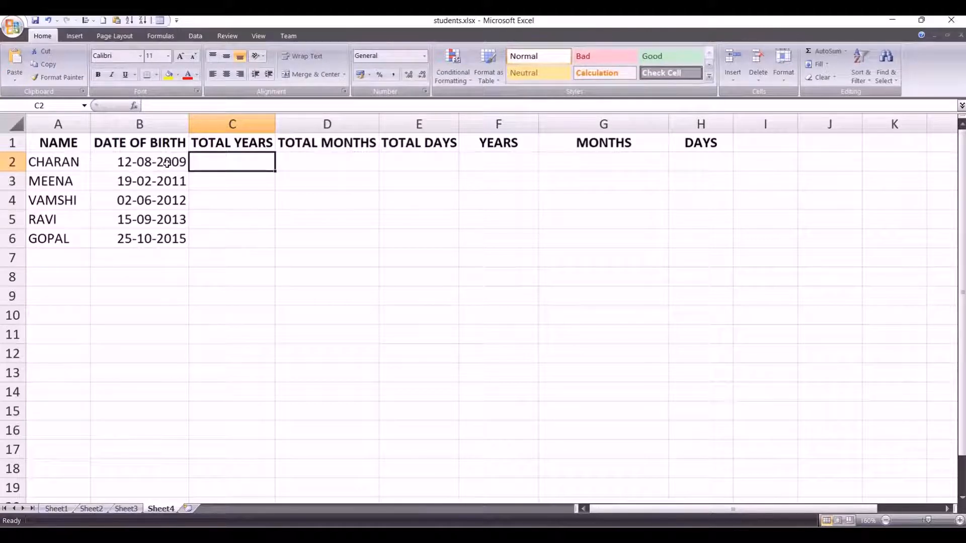
Step: Examine the dates of birth and the empty total years, months and days columns in rows 2 to 6
drag(167, 163, 153, 238)
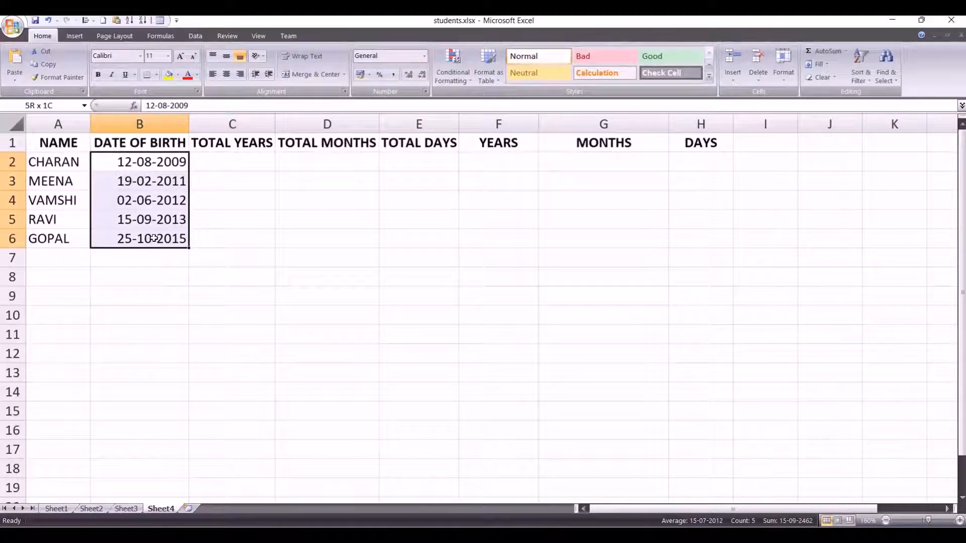
click(250, 206)
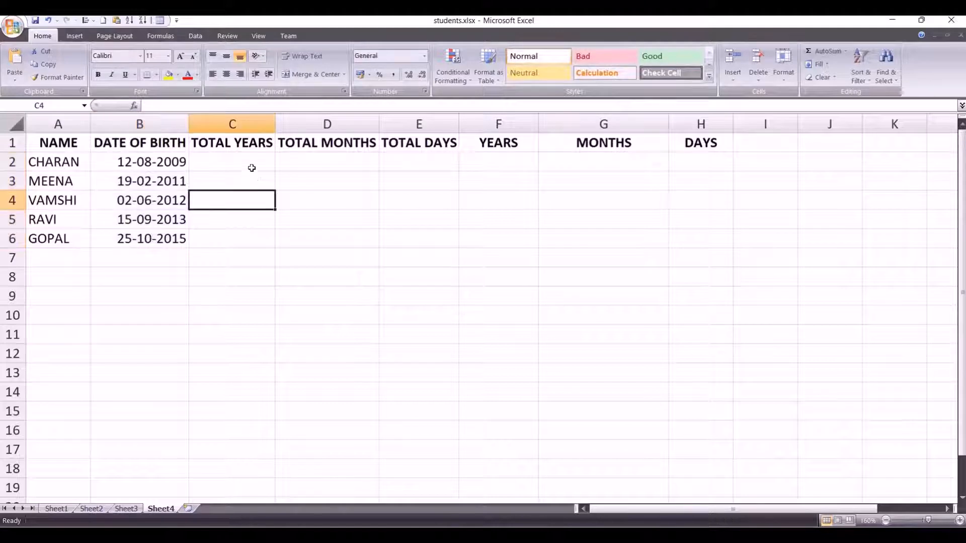
drag(252, 166, 240, 236)
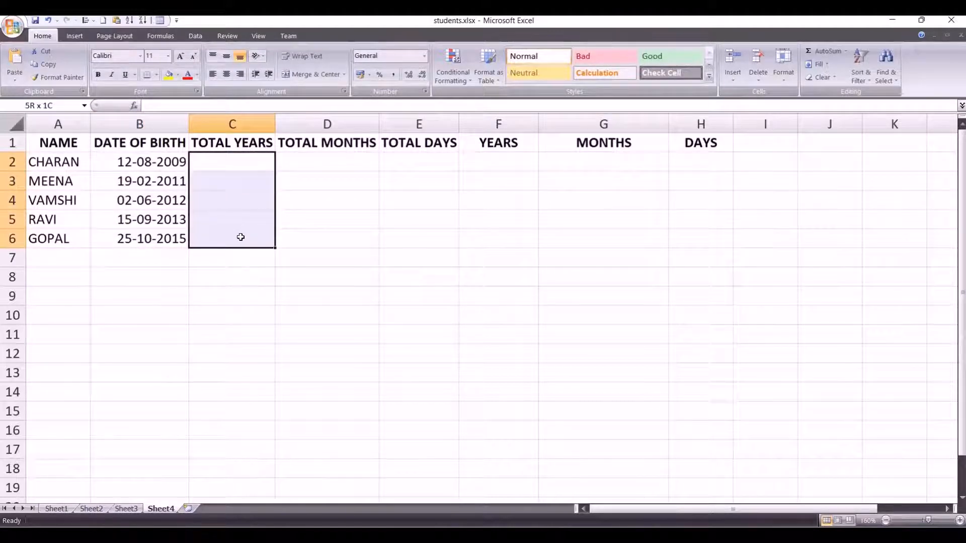
click(321, 176)
drag(256, 160, 243, 232)
drag(349, 157, 332, 251)
drag(414, 164, 409, 238)
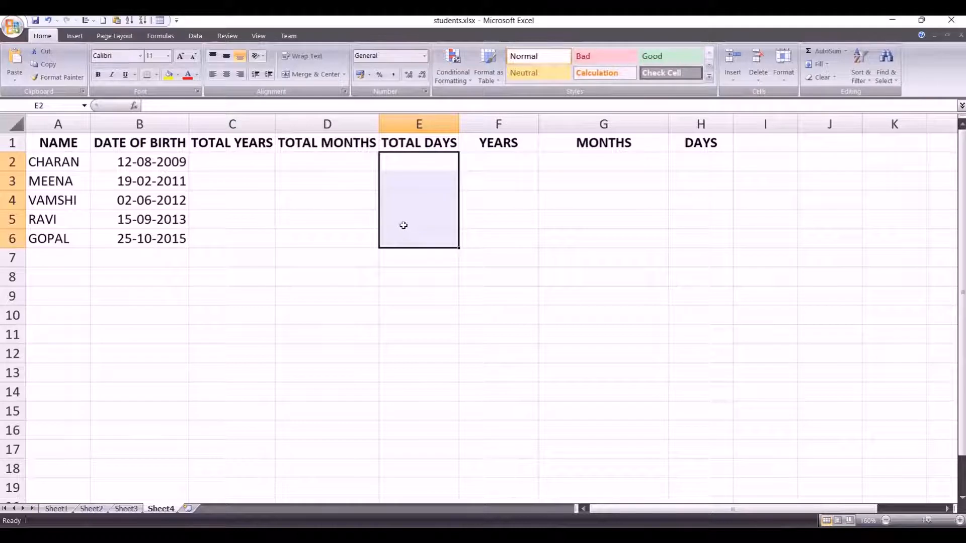
drag(490, 160, 493, 246)
drag(636, 166, 619, 233)
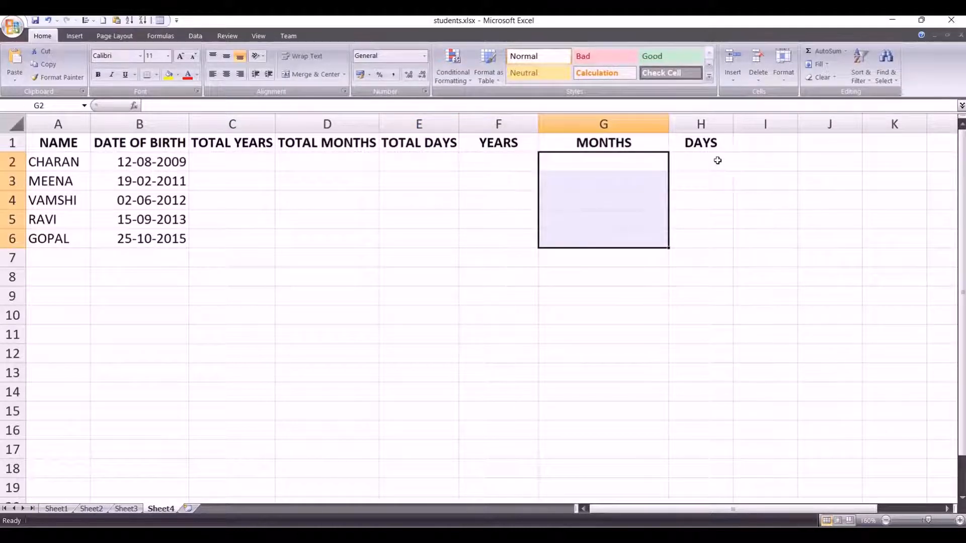
drag(718, 157, 688, 235)
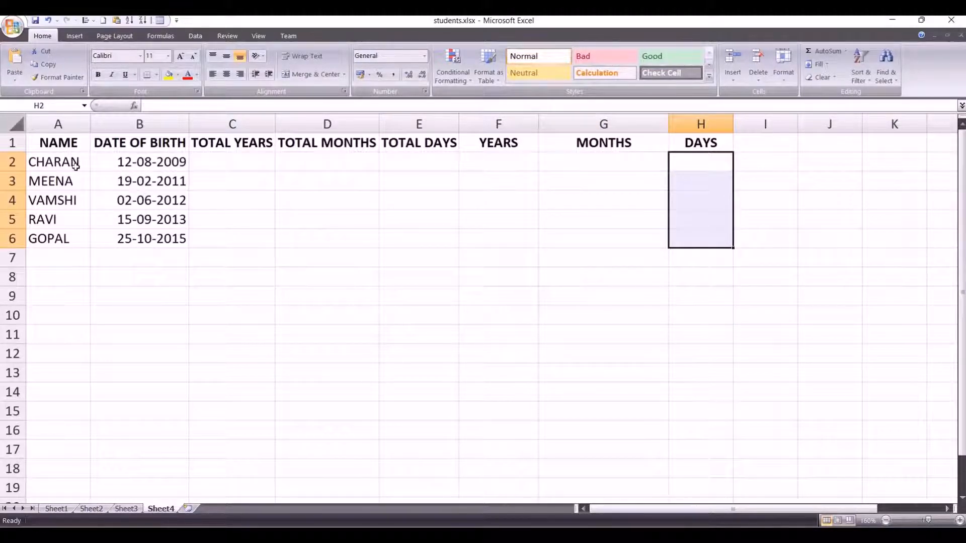
click(88, 166)
drag(88, 166, 687, 230)
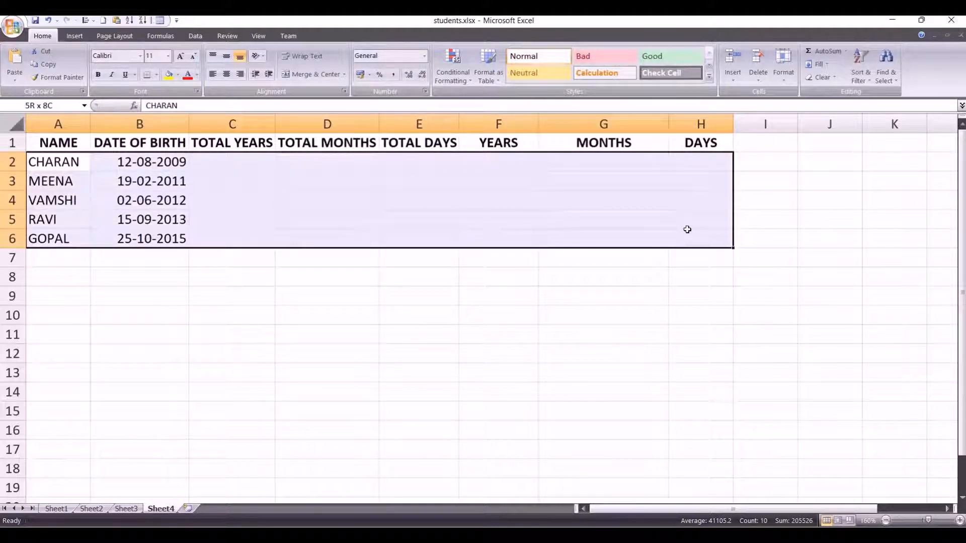
click(322, 293)
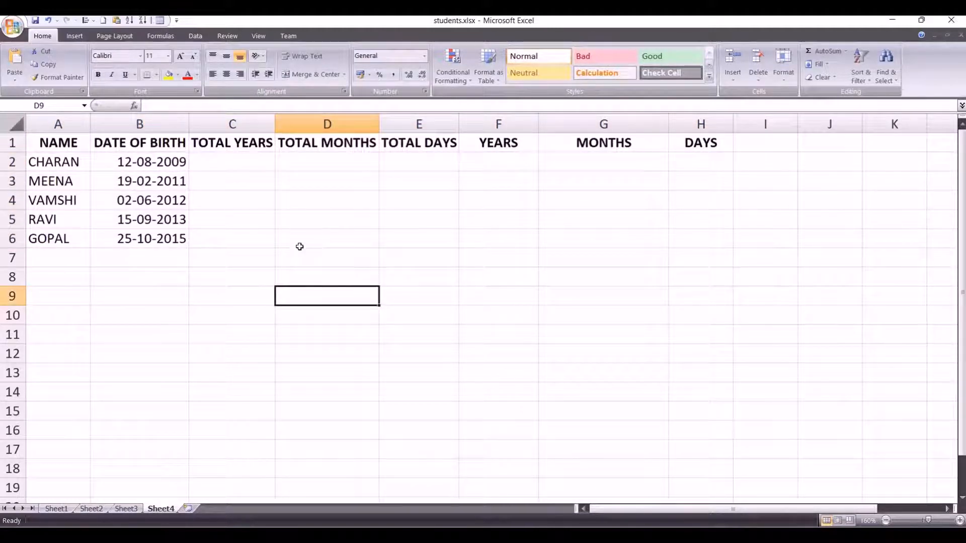
Step: Calculate the first student's total years in cell C2 with =DATEDIF(B2,"30-06-2021","y")
click(235, 162)
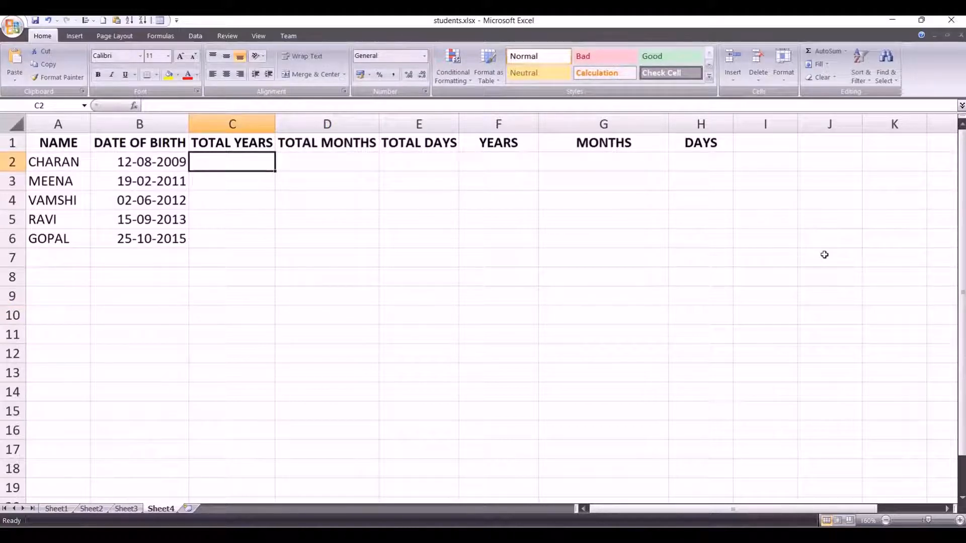
text(=)
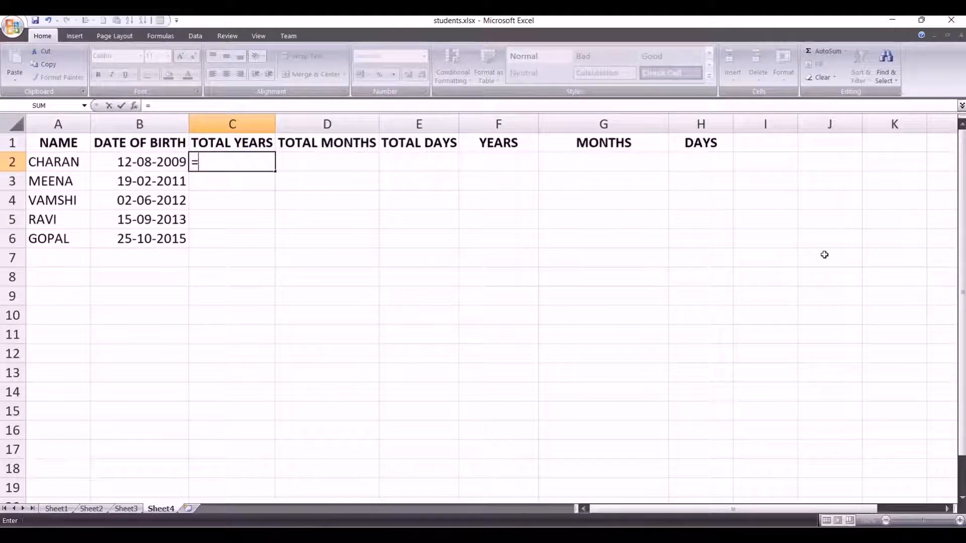
text(DAT)
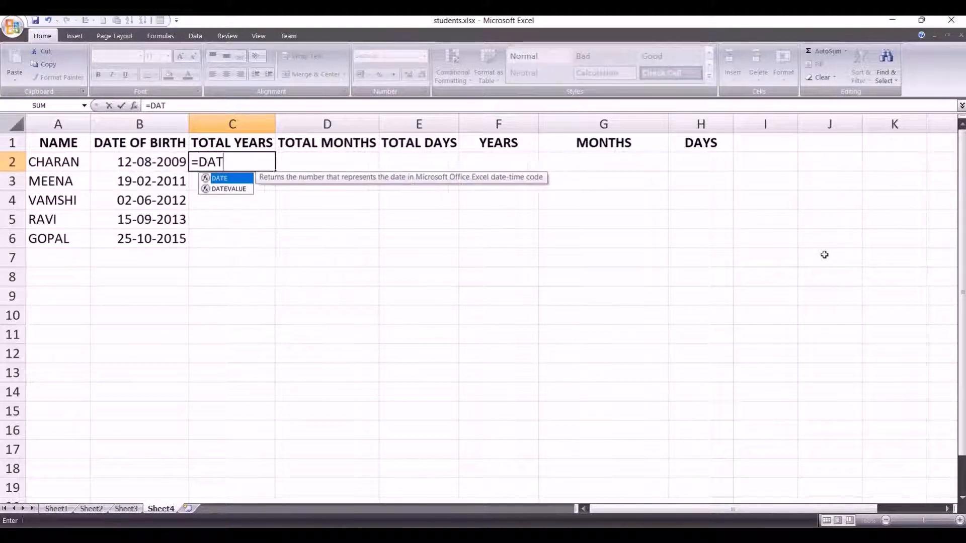
text(EDI)
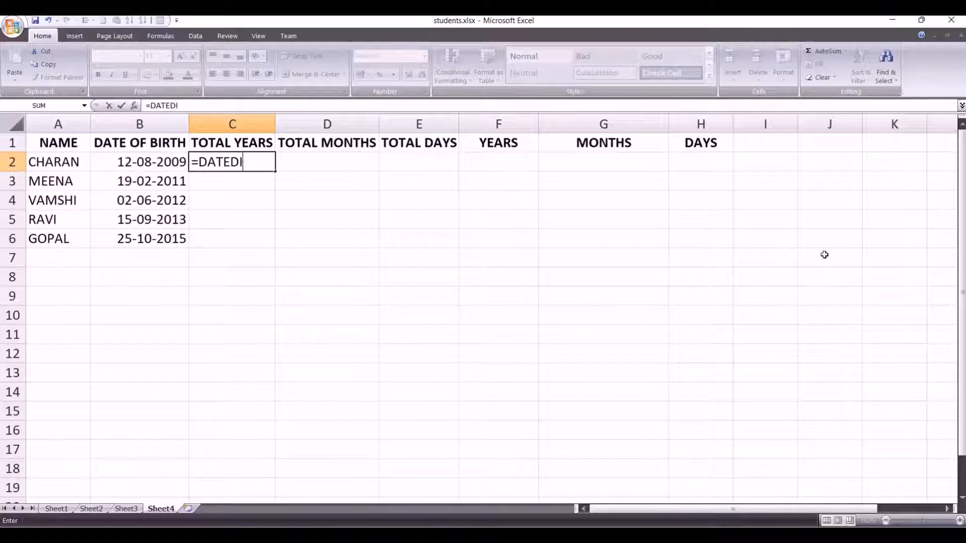
text(F)
text(()
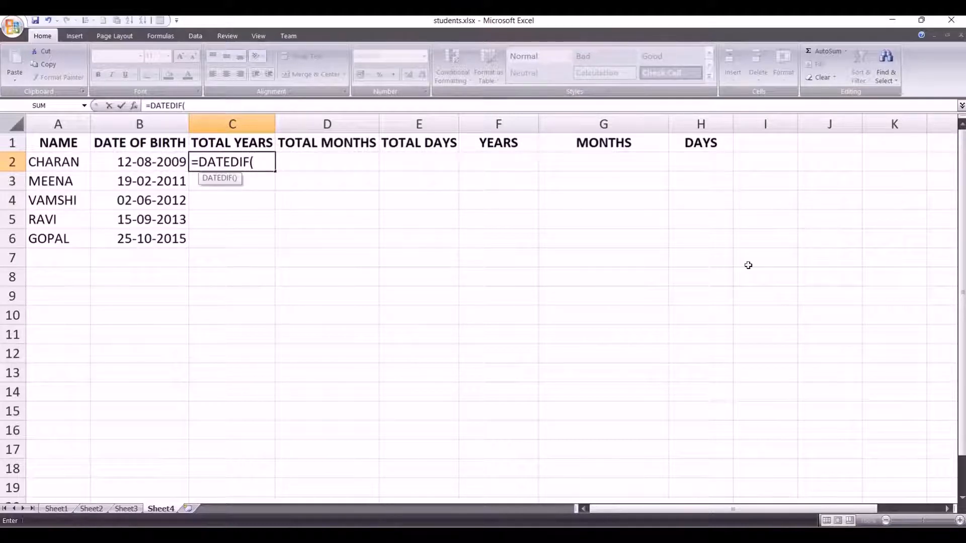
click(139, 161)
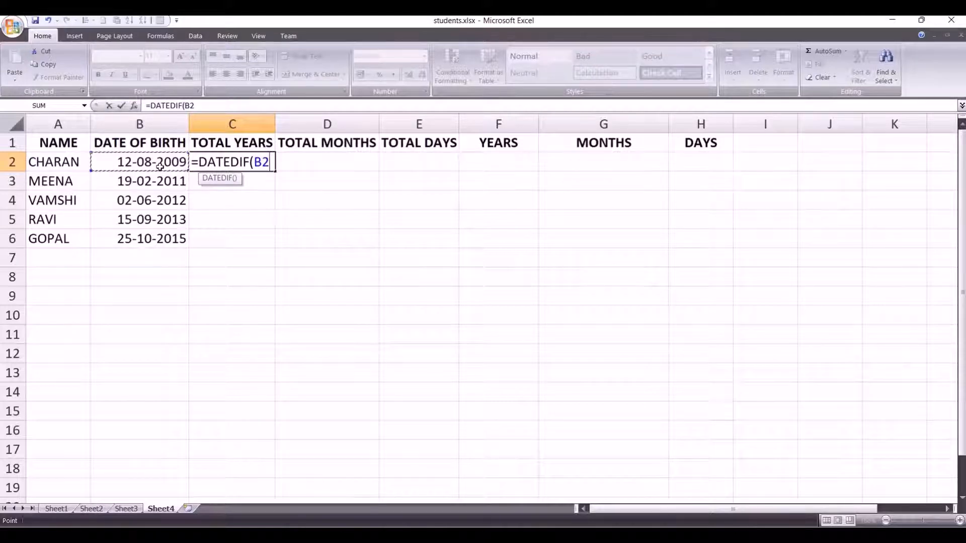
text(,"30-06)
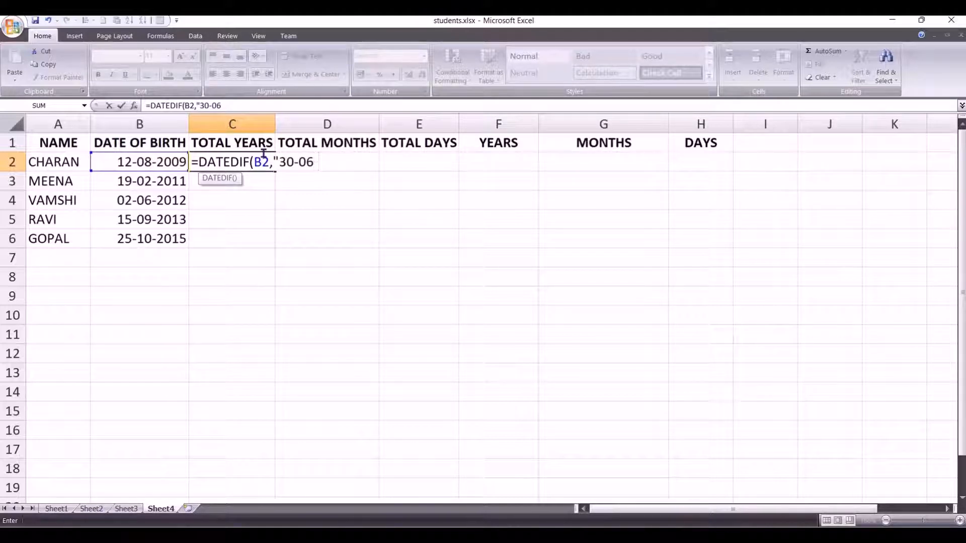
text(-2021")
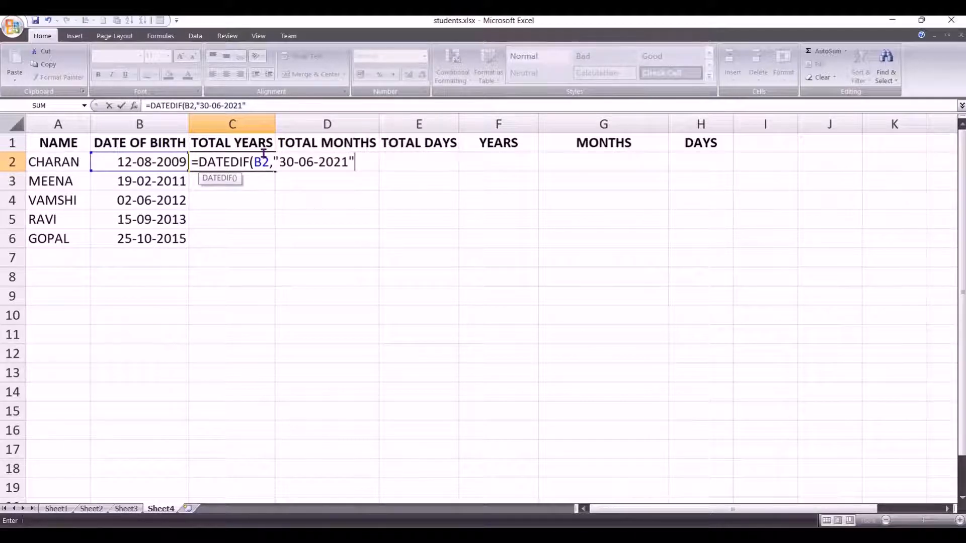
text(,"y"))
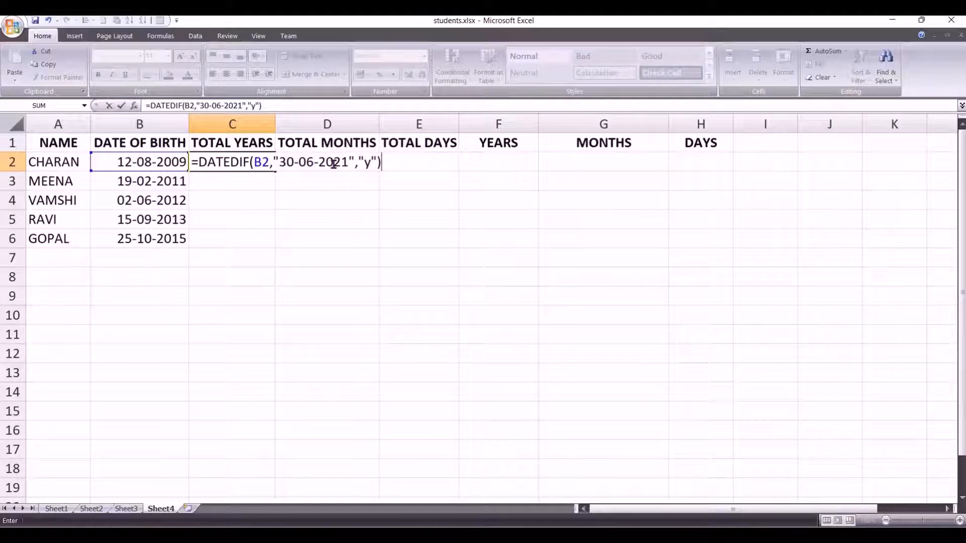
key(Return)
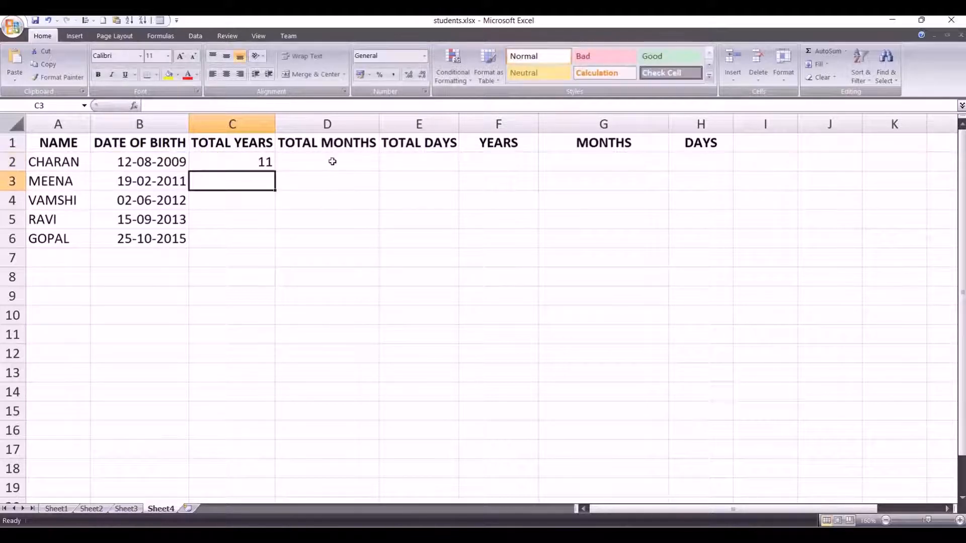
click(265, 162)
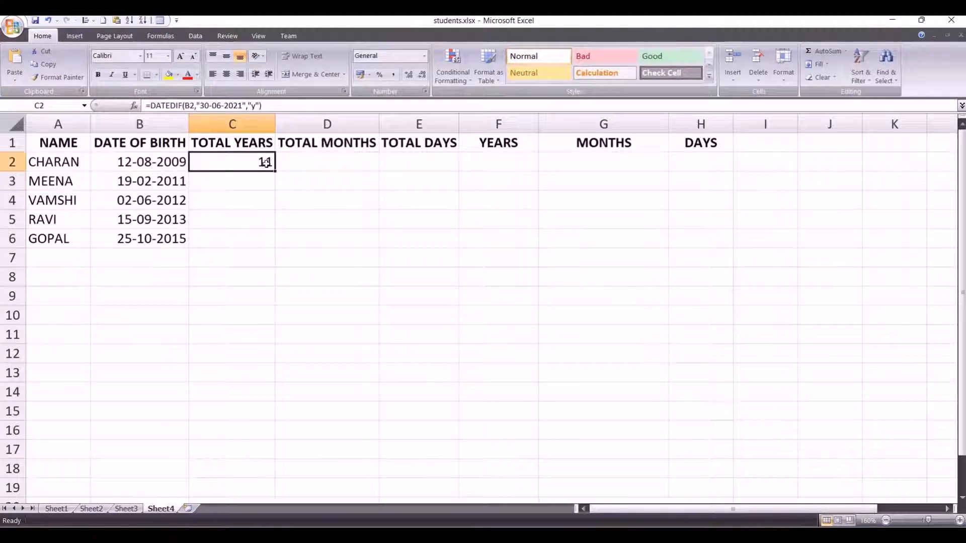
Step: Calculate the second student's total years up to the current date in cell C3 with =DATEDIF(B3,NOW(),"Y")
click(245, 184)
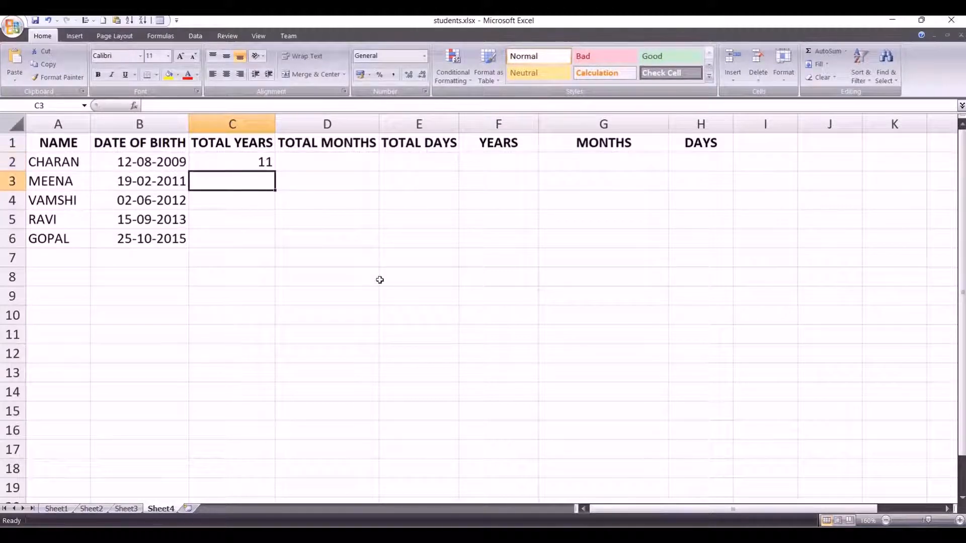
text(=)
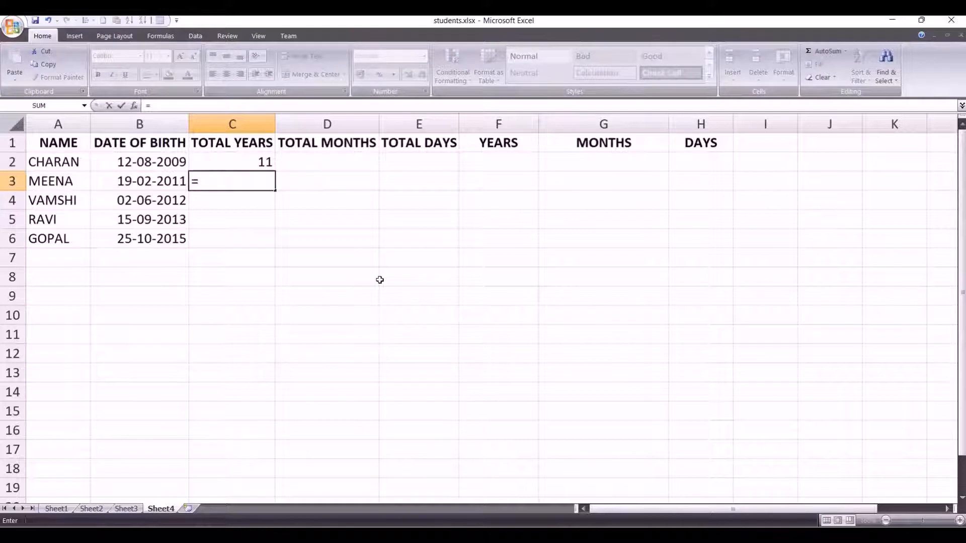
text(DATEDI)
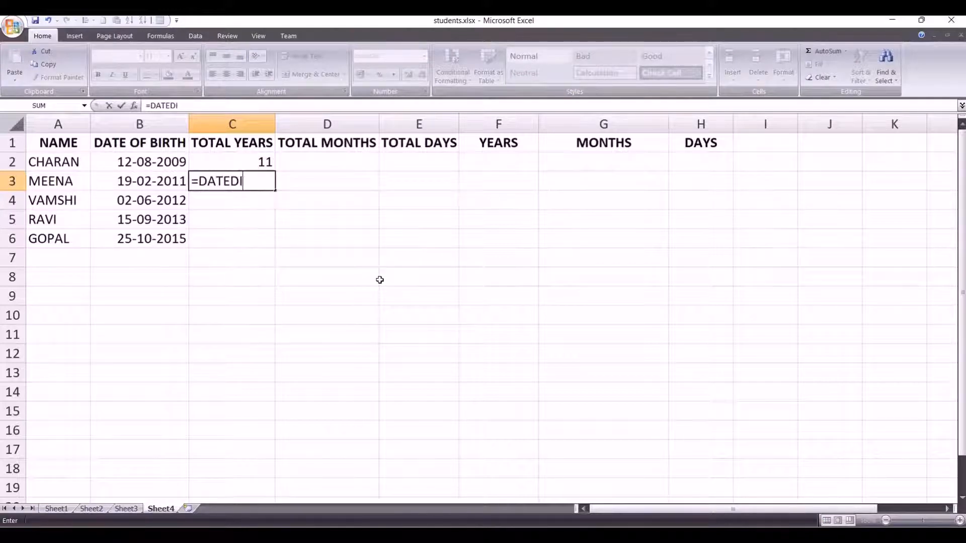
text(F()
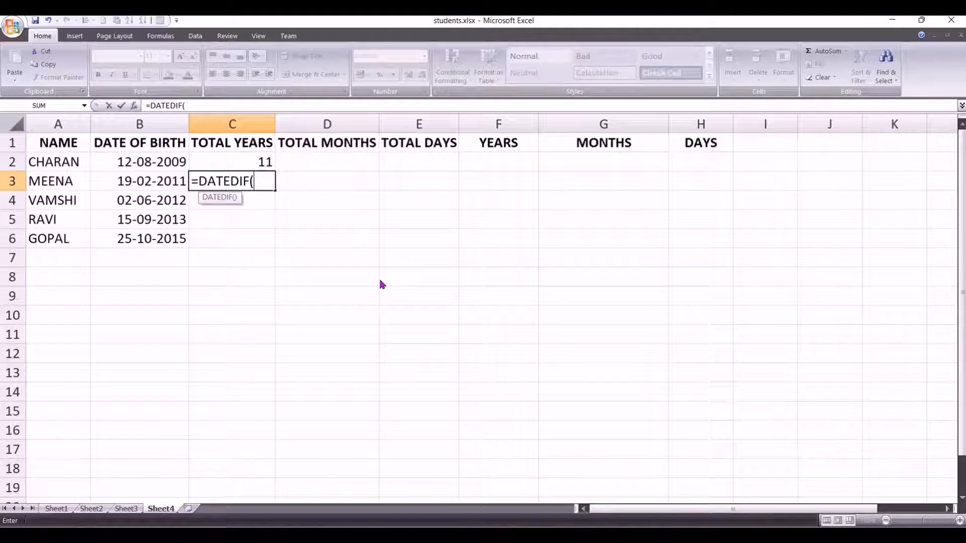
click(149, 180)
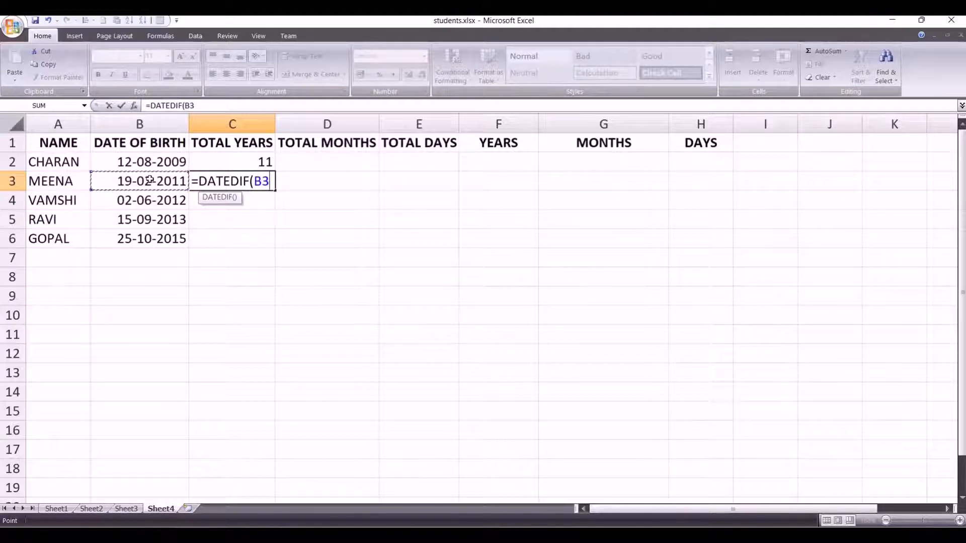
text(,)
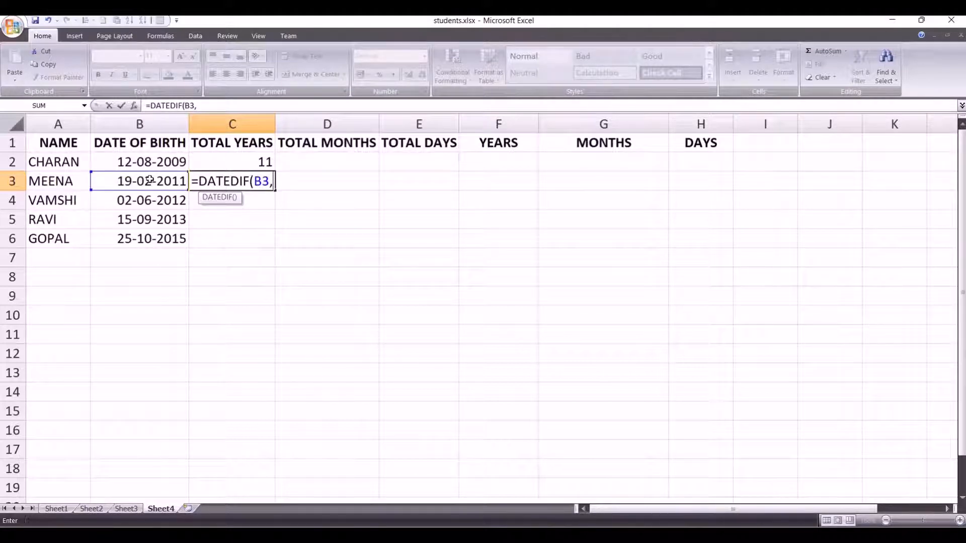
text(NOW)
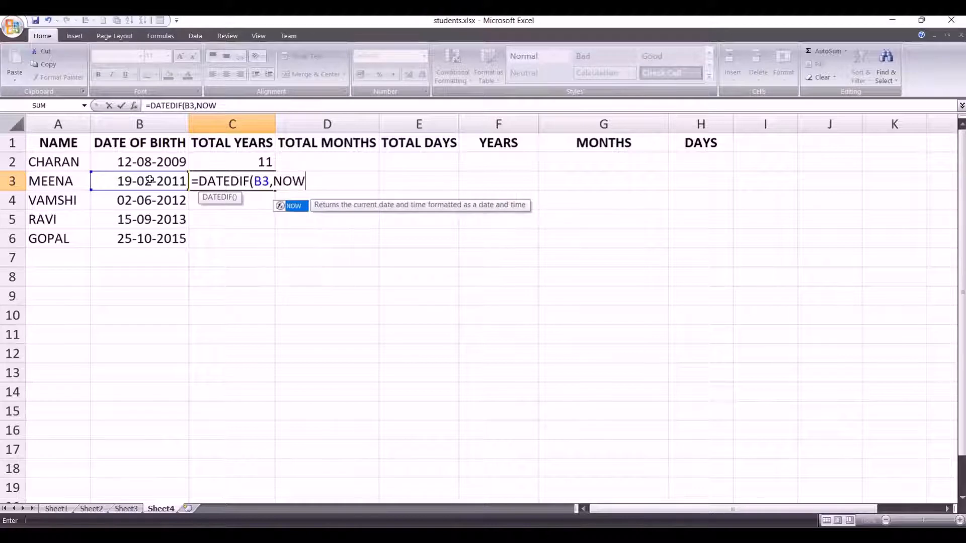
text(())
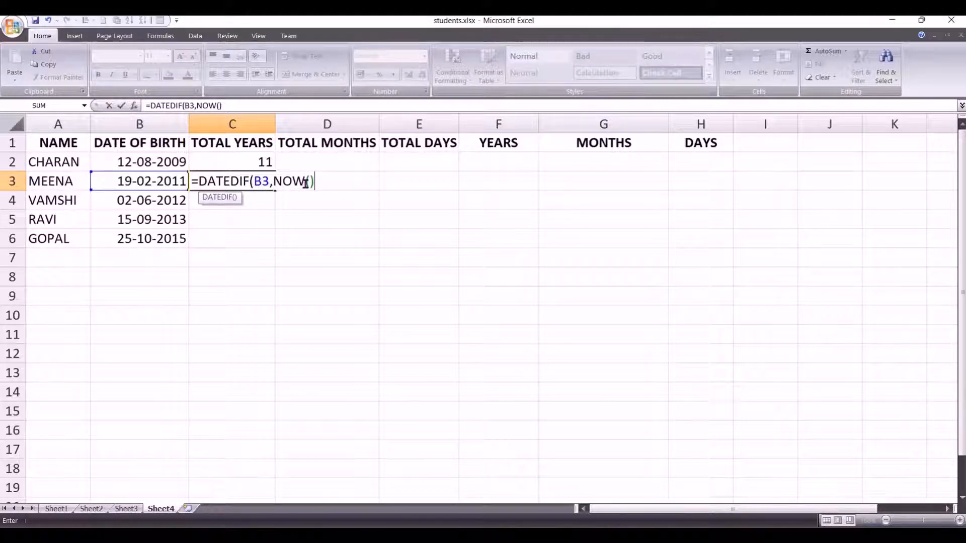
text(,"Y"))
key(Return)
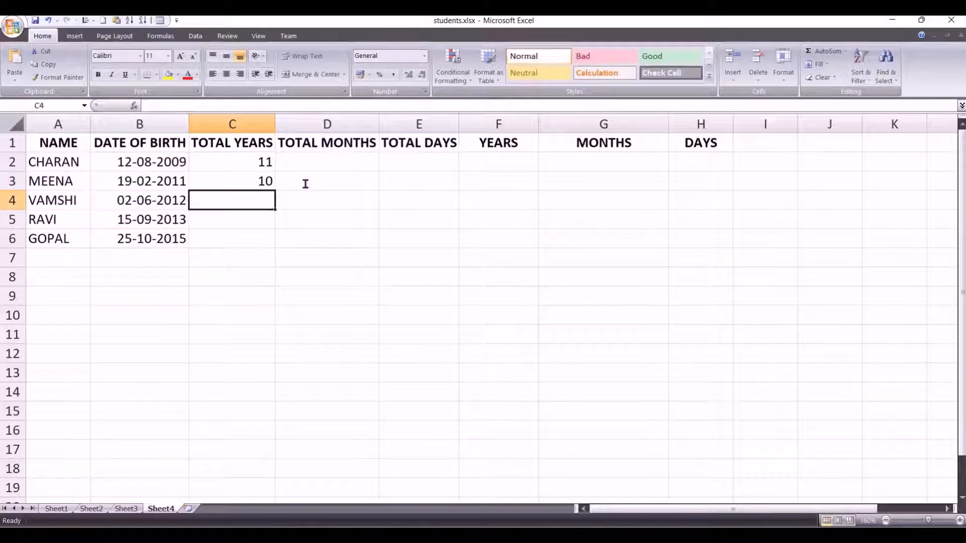
Step: Test the formula =NOW() in the empty cell C9 and clear the cell
click(216, 294)
text(=)
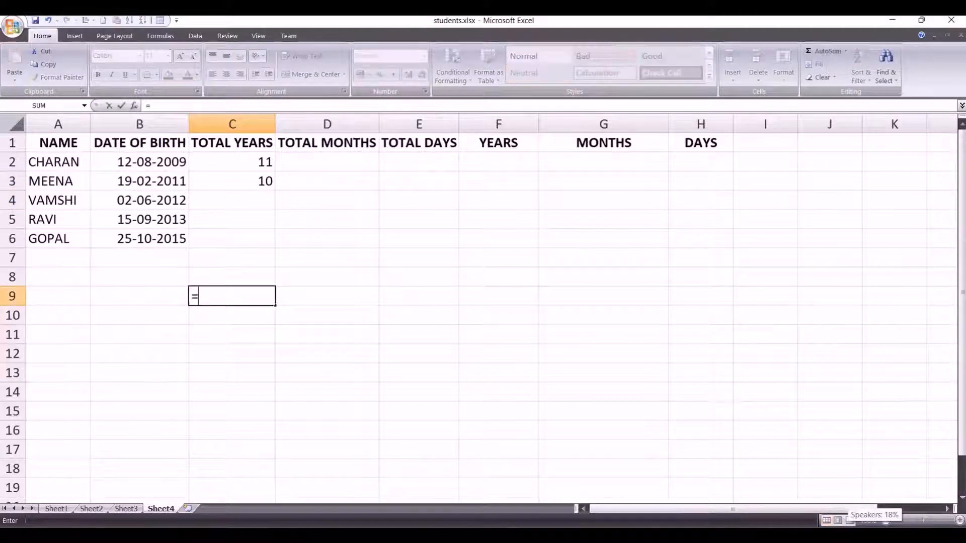
text(NOW())
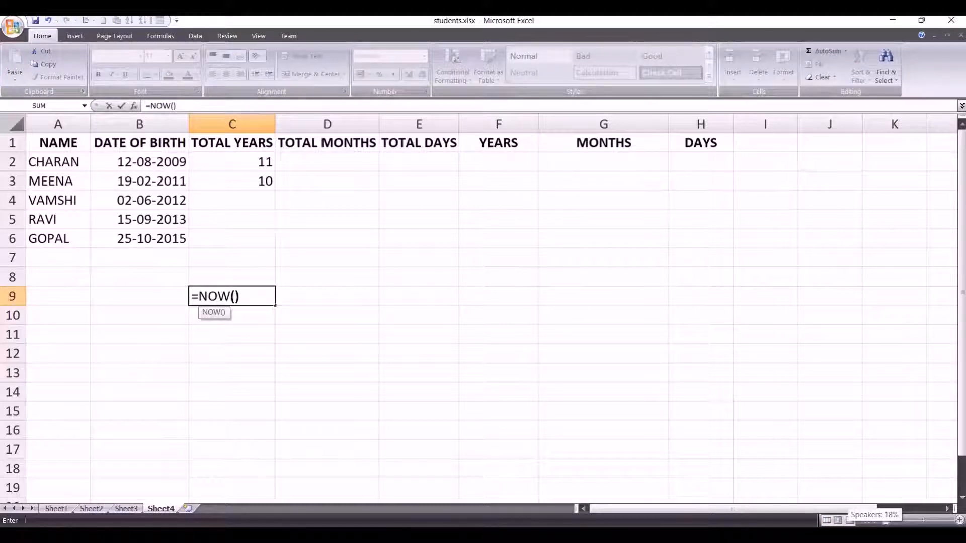
key(Return)
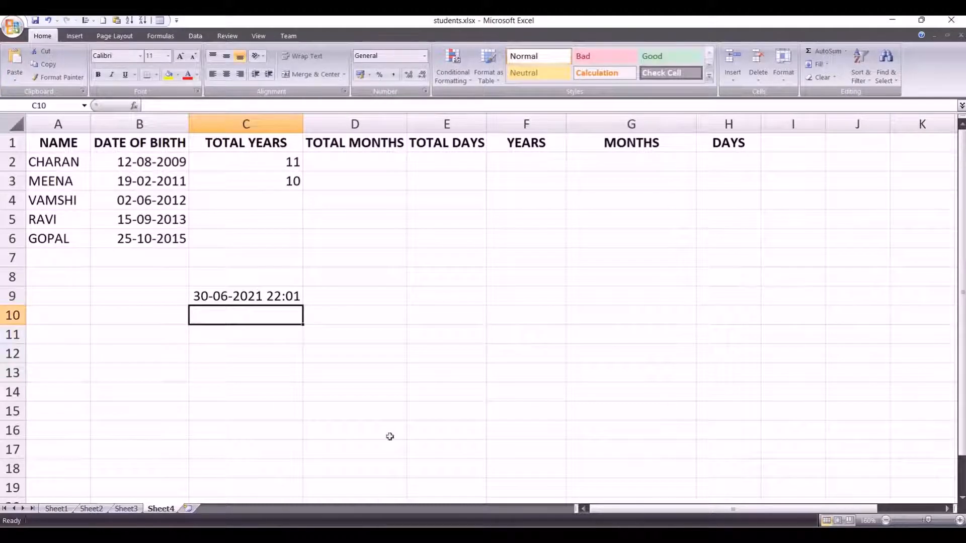
click(275, 296)
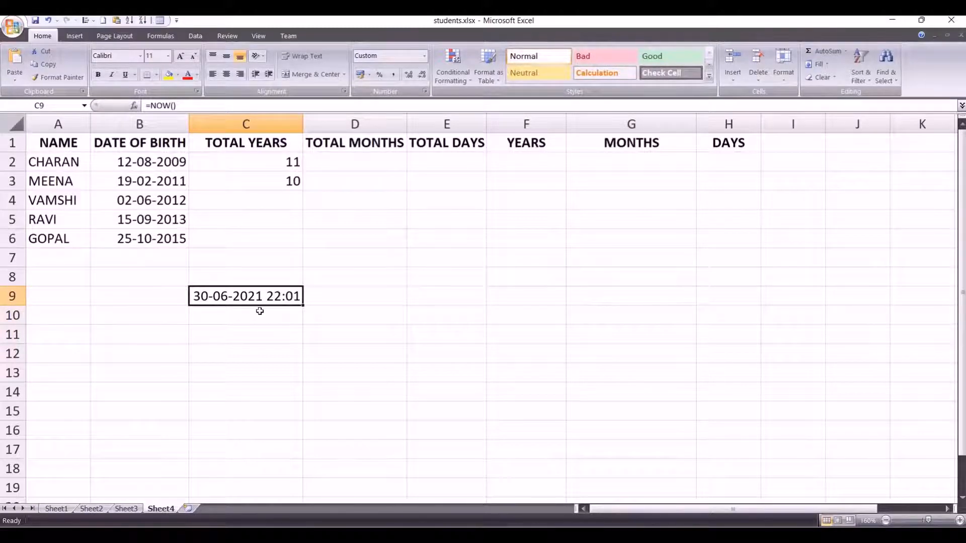
key(Delete)
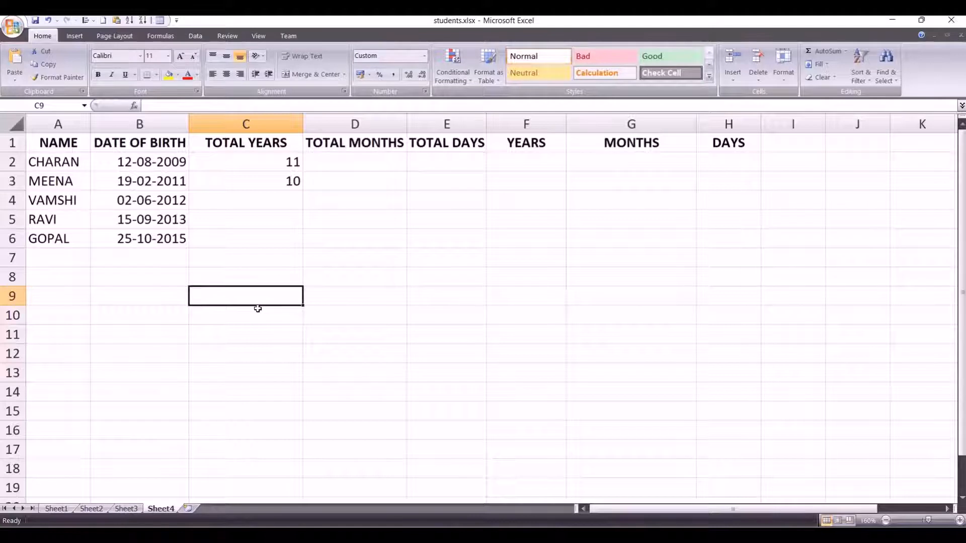
Step: Fill the total years formula from C3 down to C6 for the remaining students
click(291, 184)
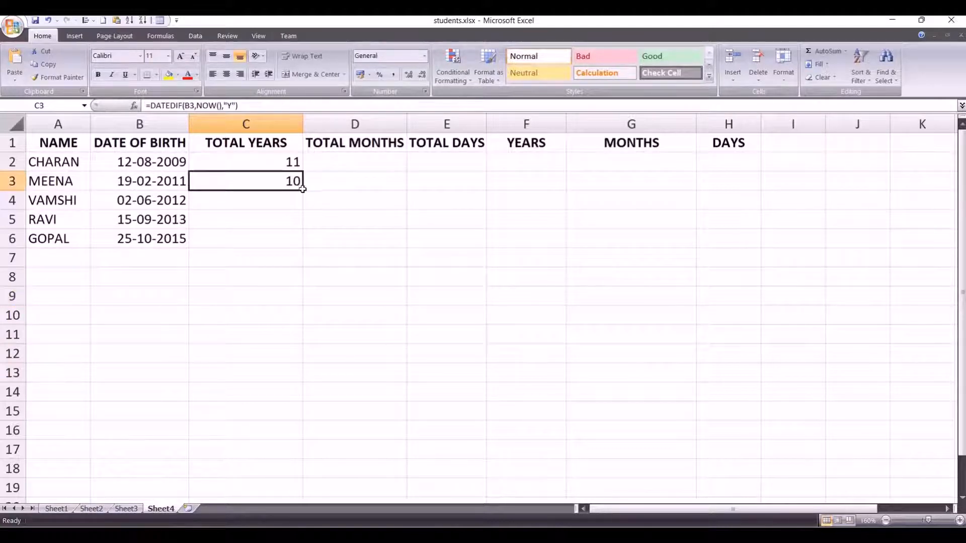
drag(304, 192, 292, 257)
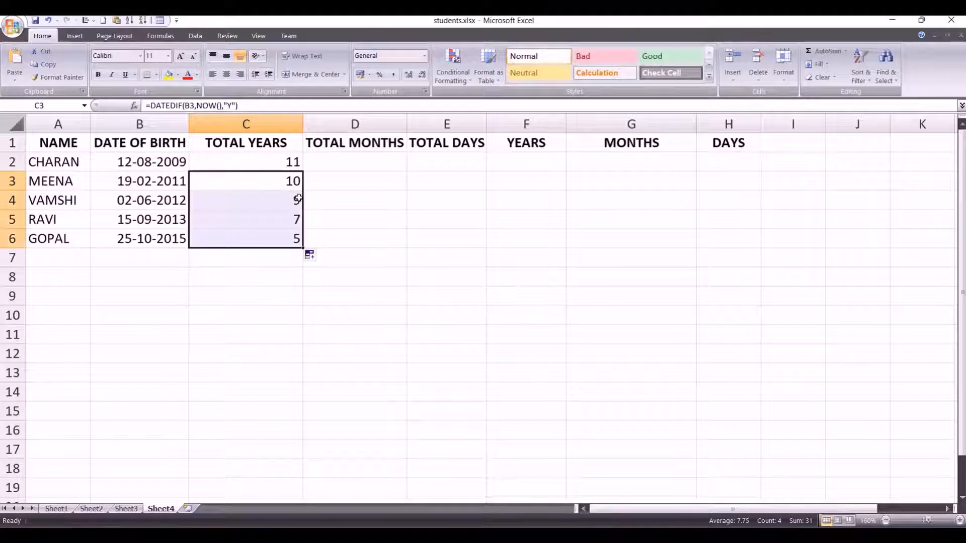
Step: Calculate the total months up to the current date in cell D2 with =DATEDIF(B2,NOW(),"M") and fill the formula down to D6
click(288, 303)
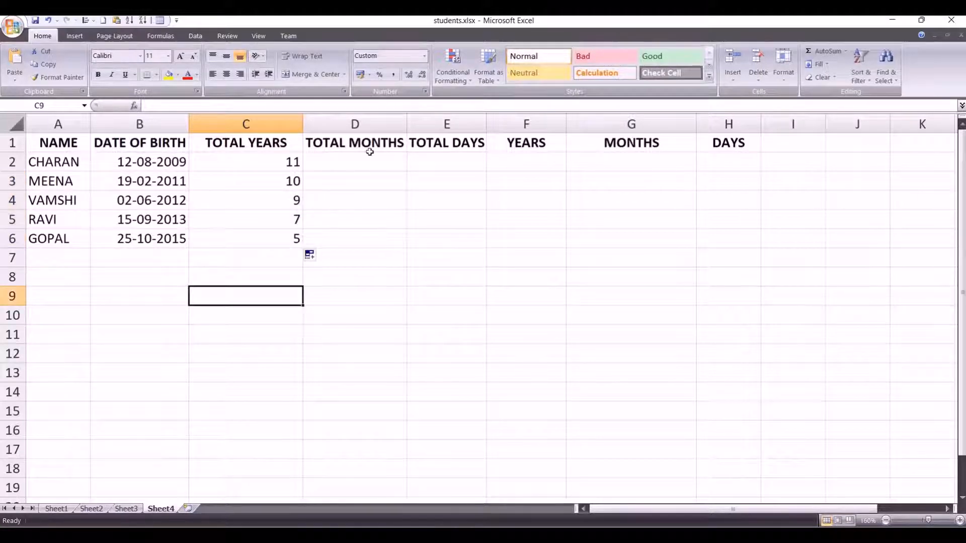
click(360, 164)
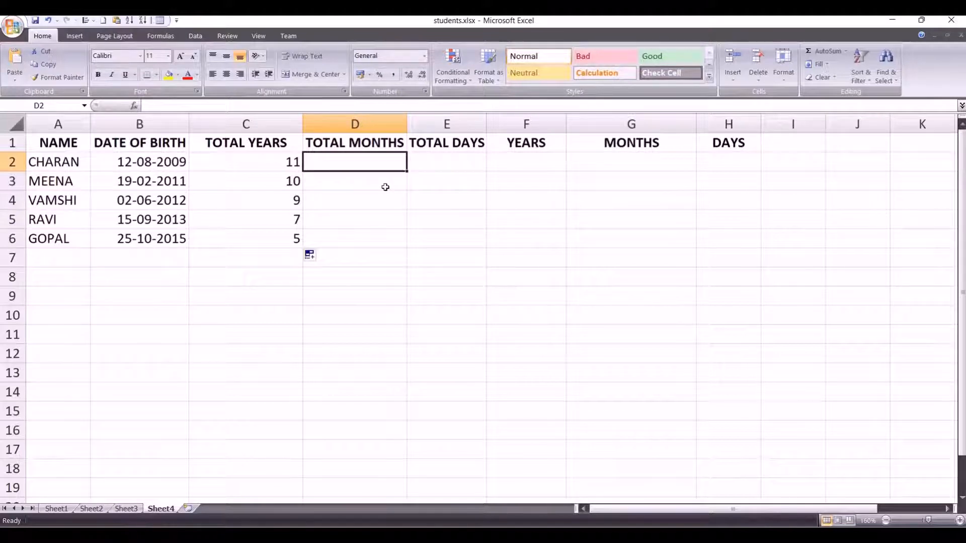
text(=)
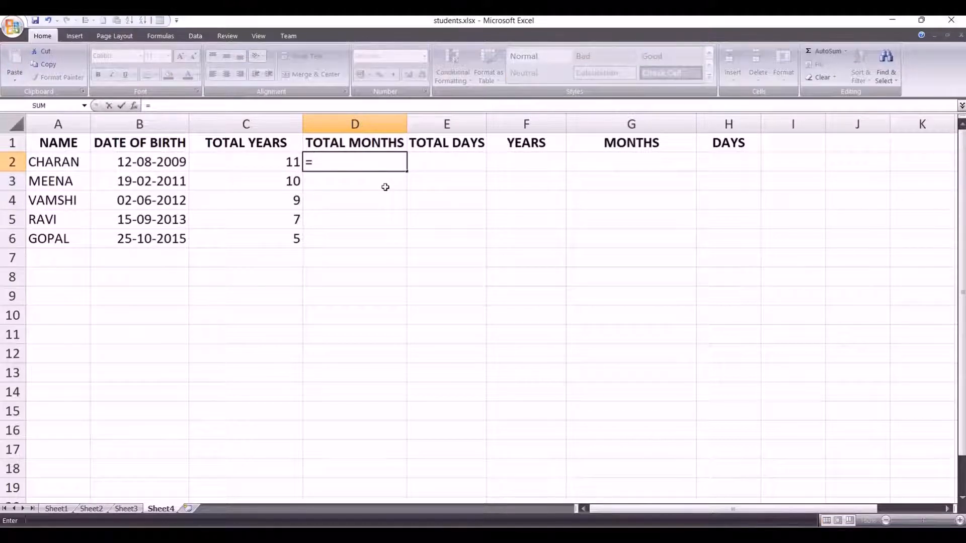
text(DATEDI)
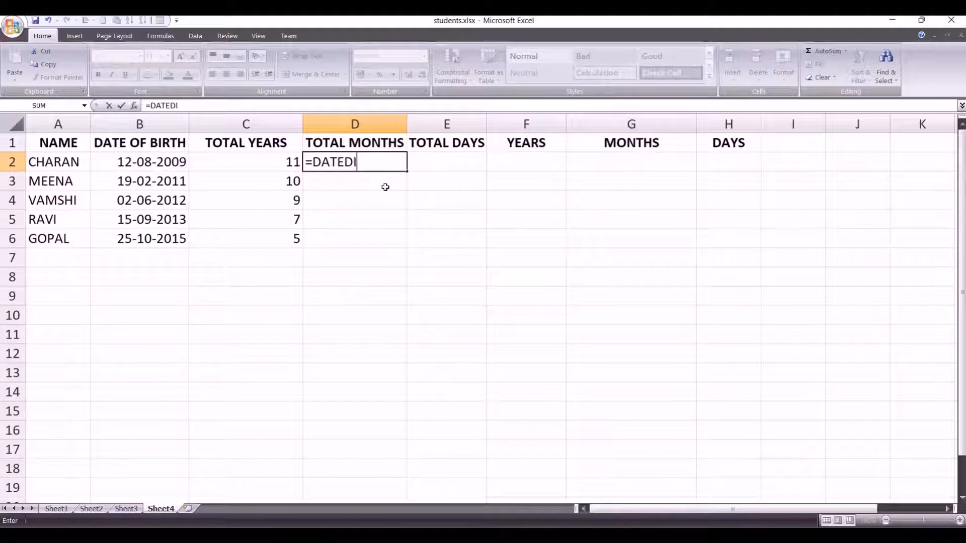
text(F()
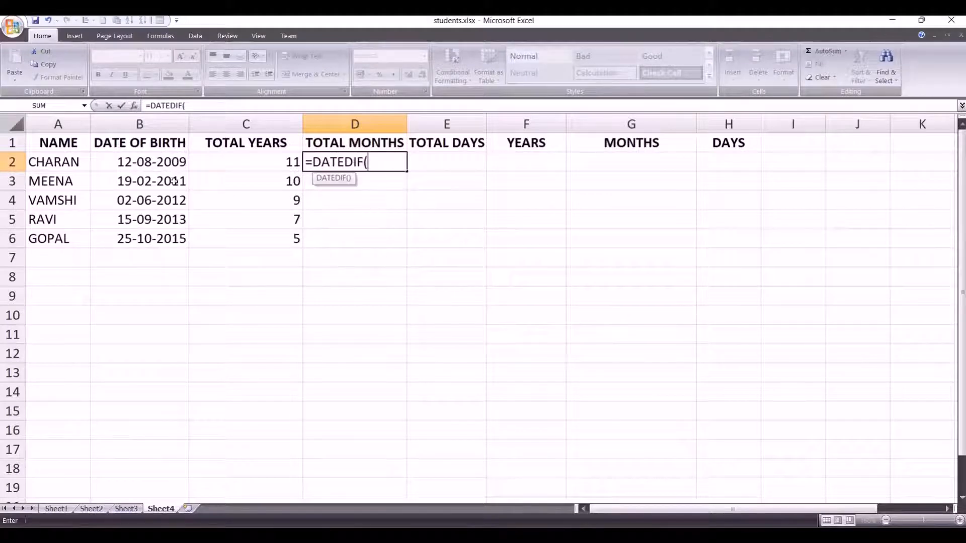
click(147, 162)
text(,)
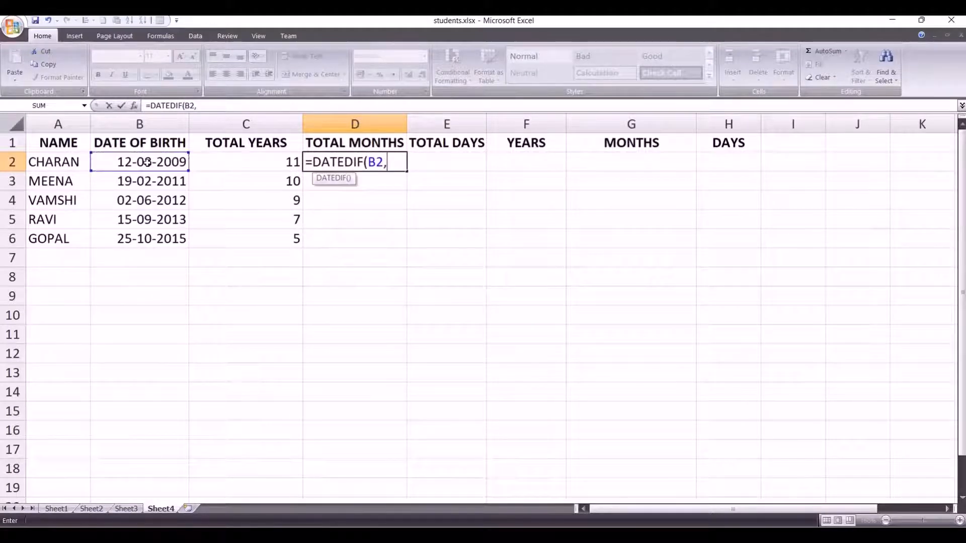
text(NO)
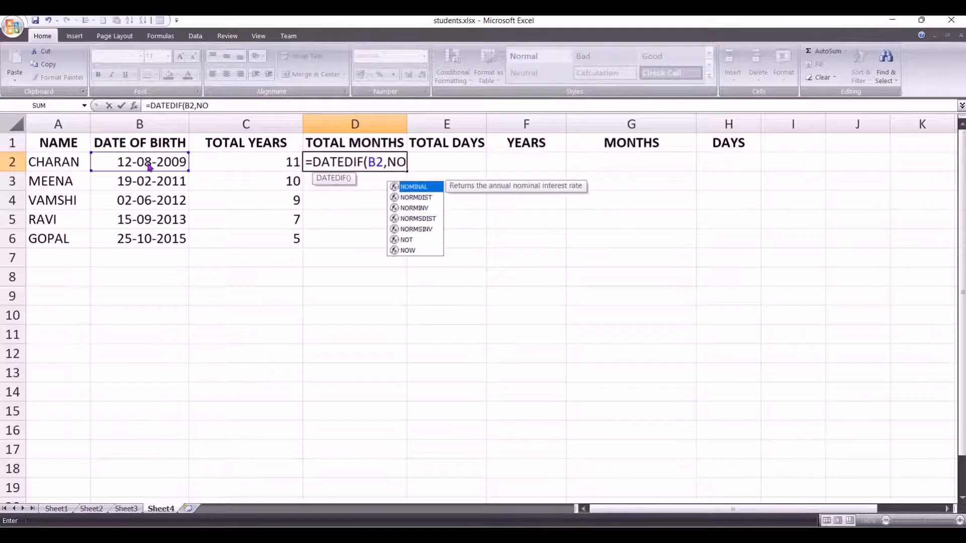
text(W())
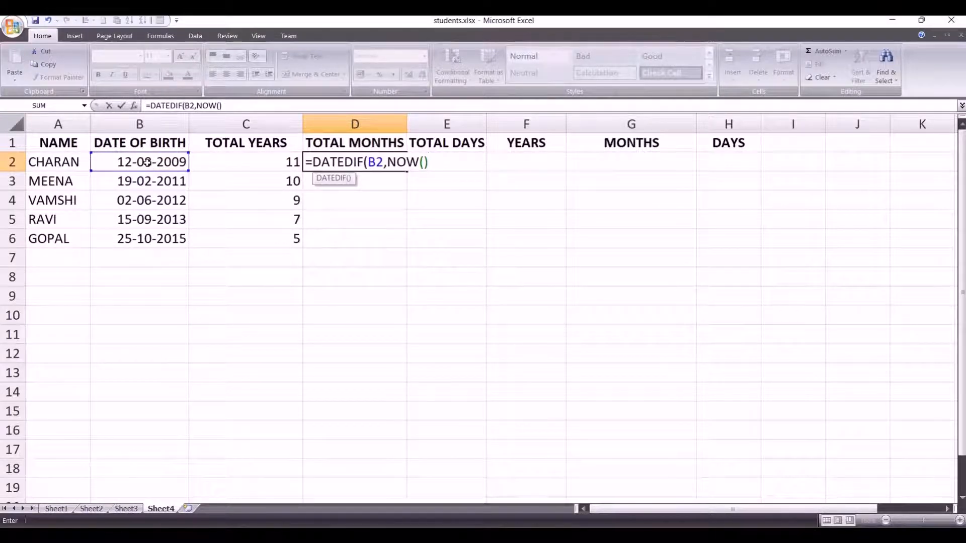
text(,"M"))
key(Return)
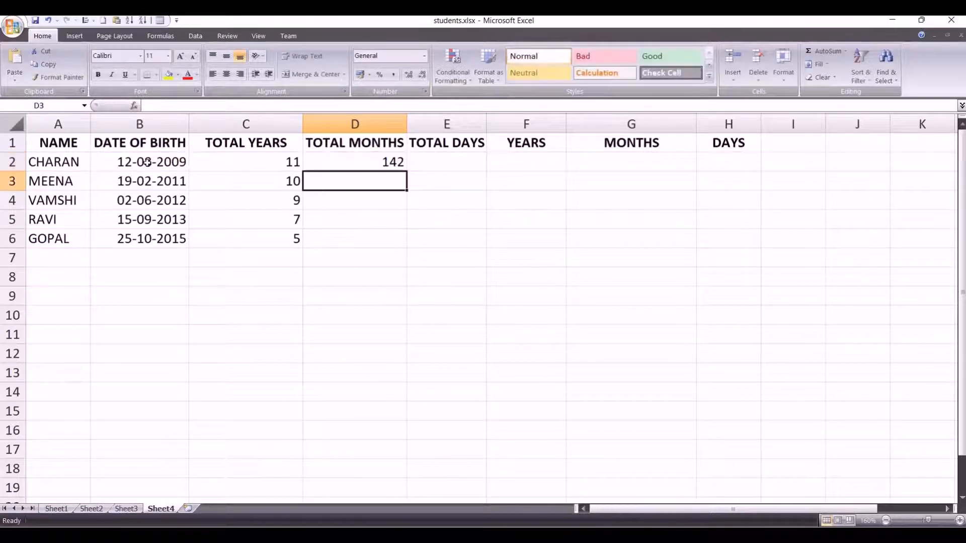
click(385, 158)
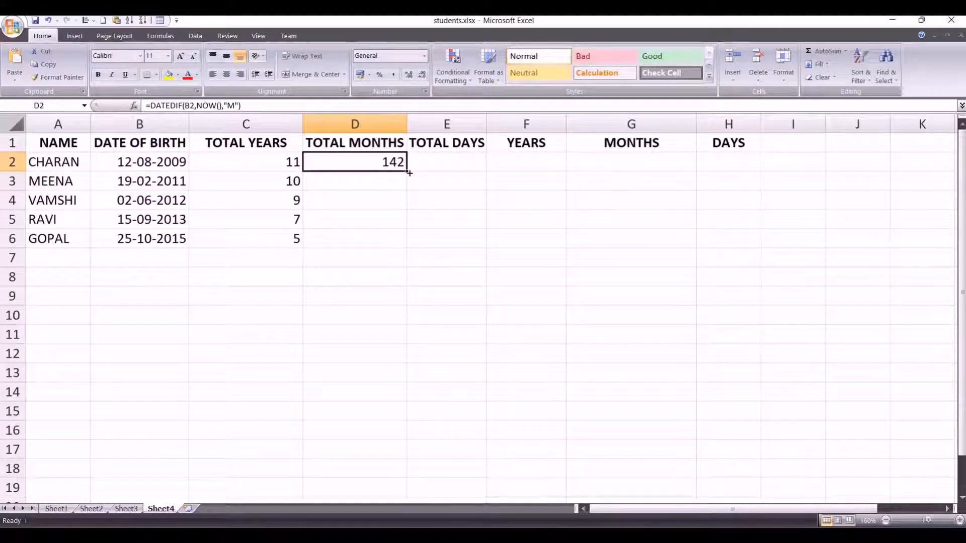
drag(407, 172, 406, 246)
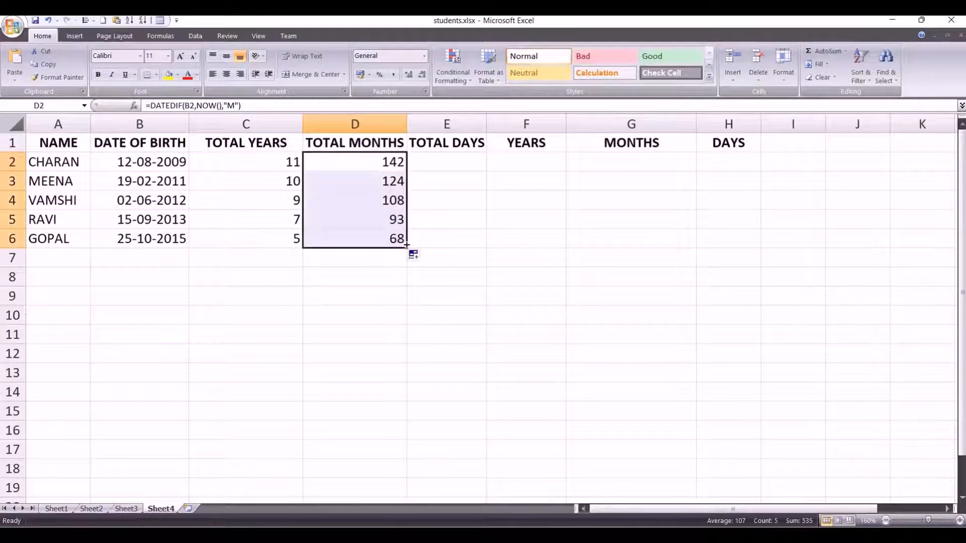
Step: Enter the total days formula =DATEDIF(B2,NOW,"d") in cell E2 for the first student
click(443, 162)
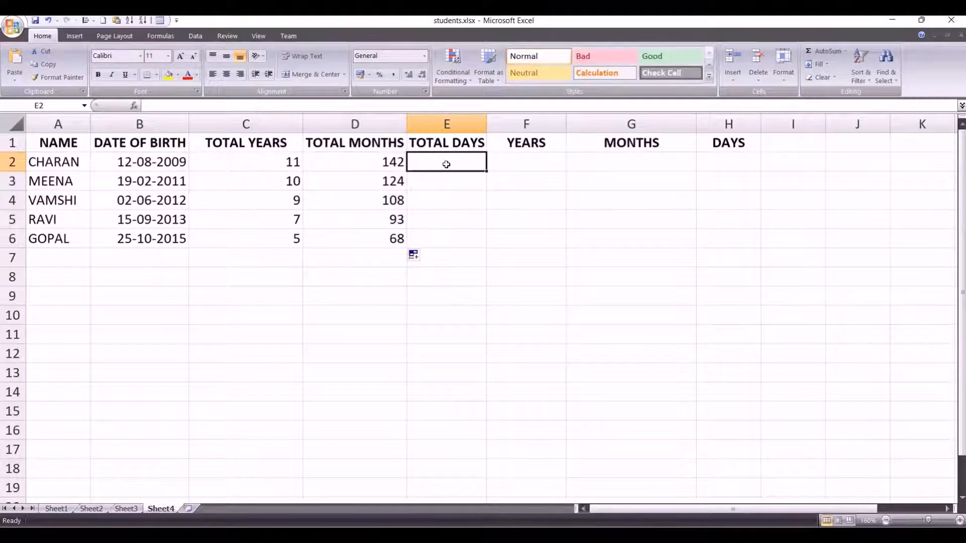
text(=)
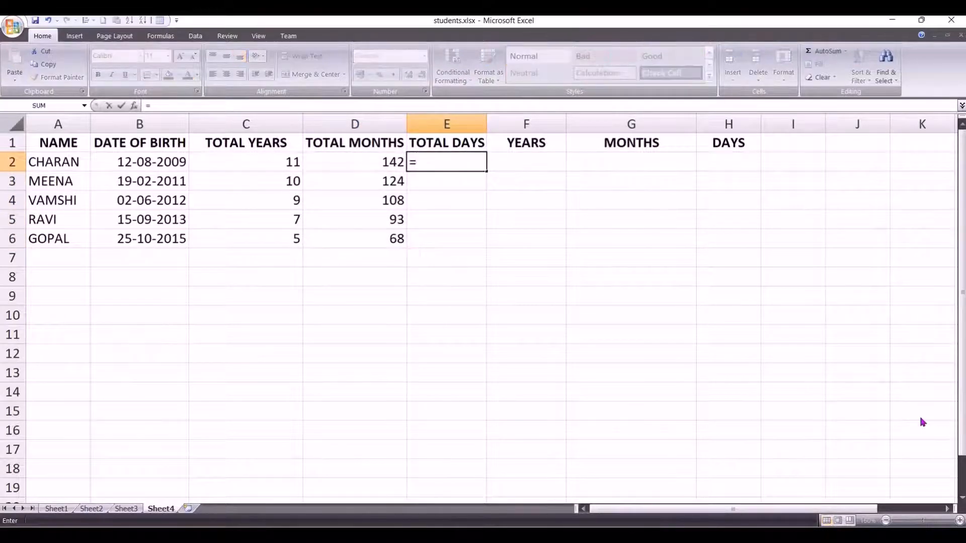
text(N)
key(BackSpace)
text(DATEDIF)
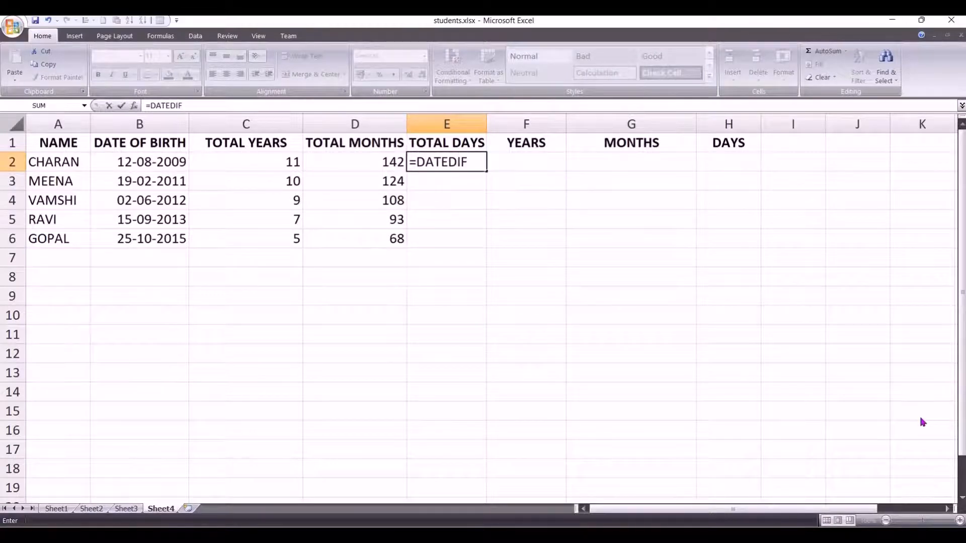
text(()
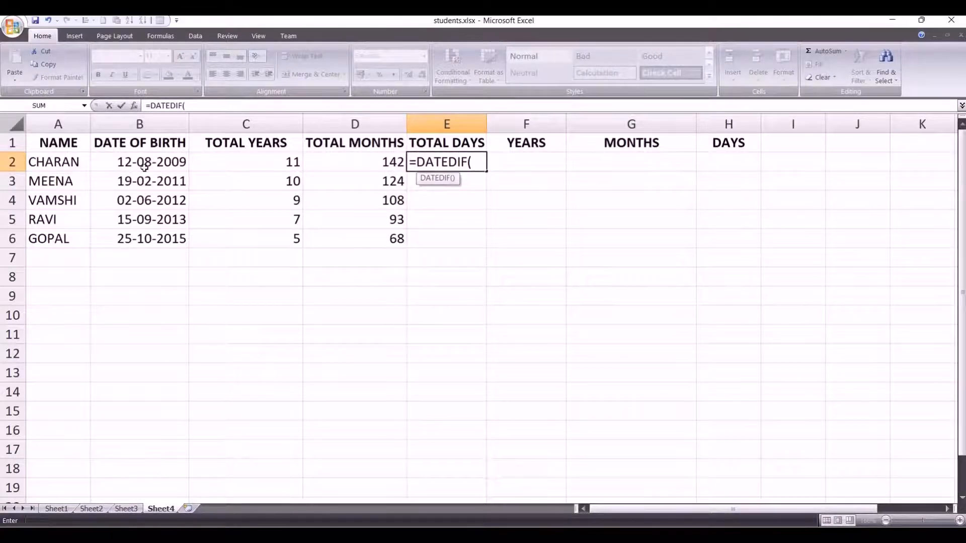
click(144, 166)
text(,)
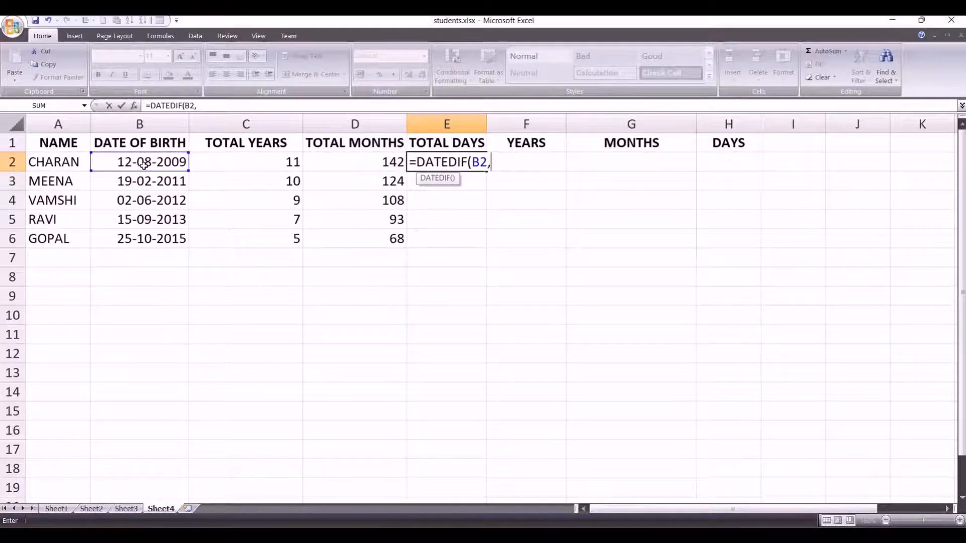
text(NOW)
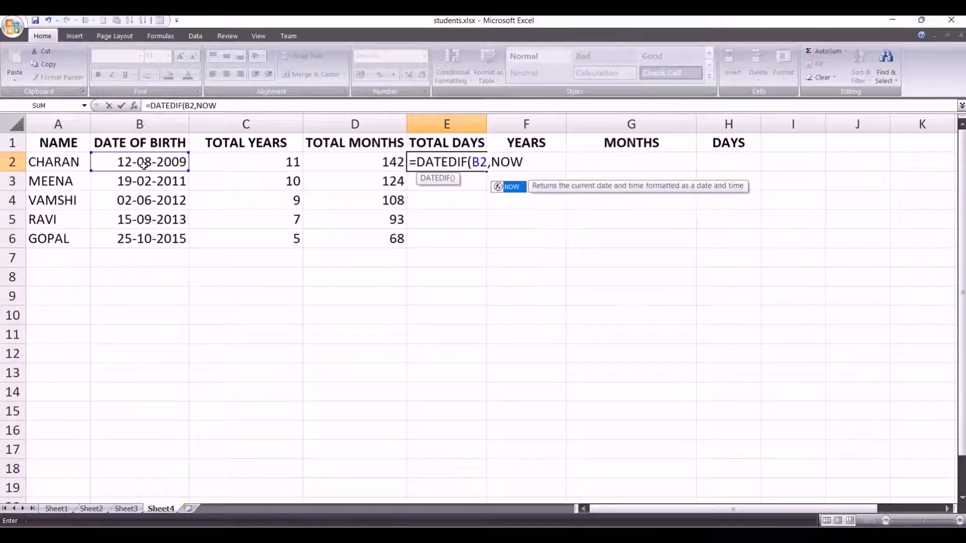
text(,)
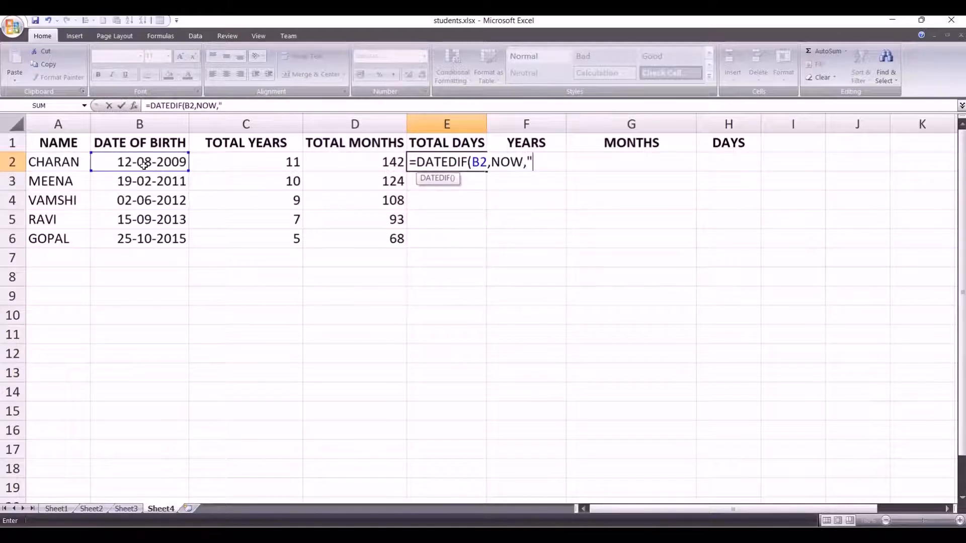
text("d"))
key(Return)
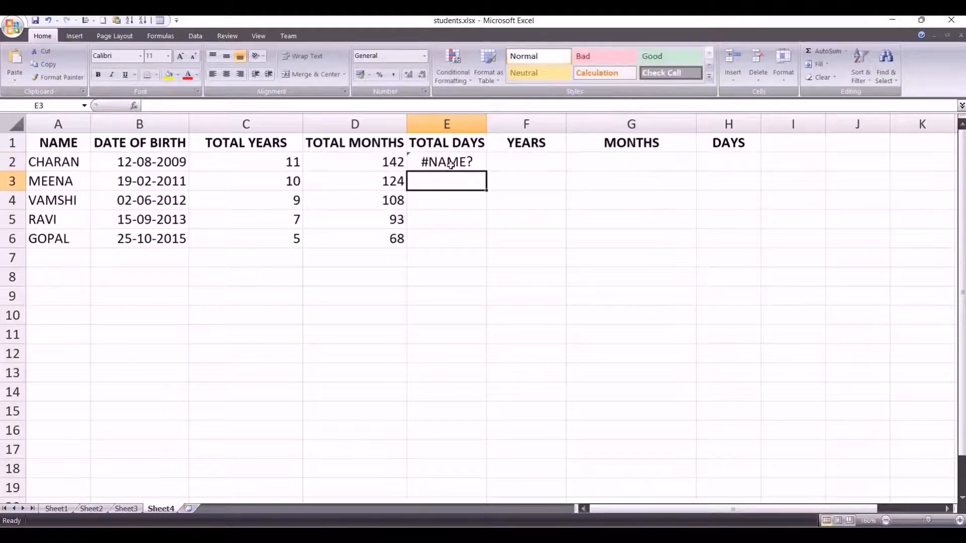
Step: Correct the total days formula in cell E2 to =DATEDIF(B2,NOW(),"d") by adding parentheses after NOW
key(Up)
click(498, 230)
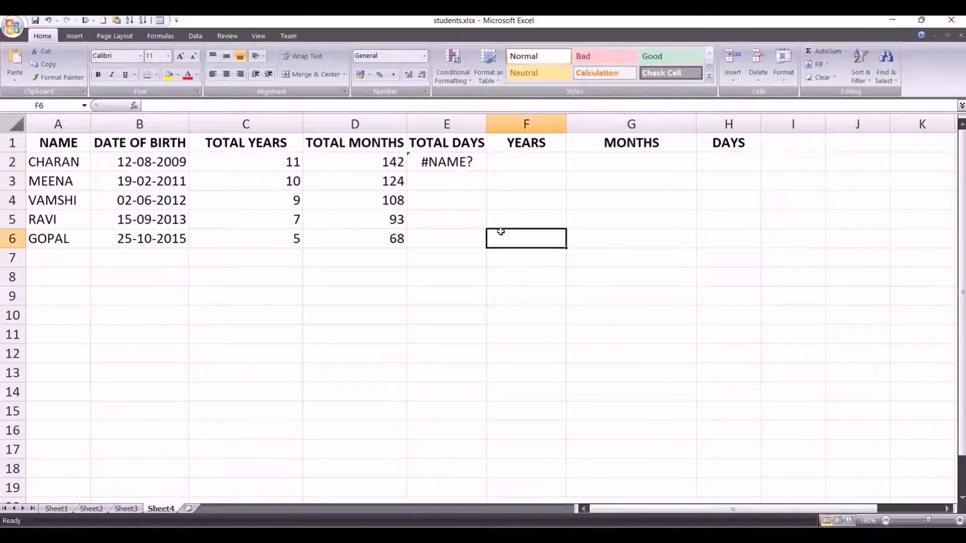
click(462, 160)
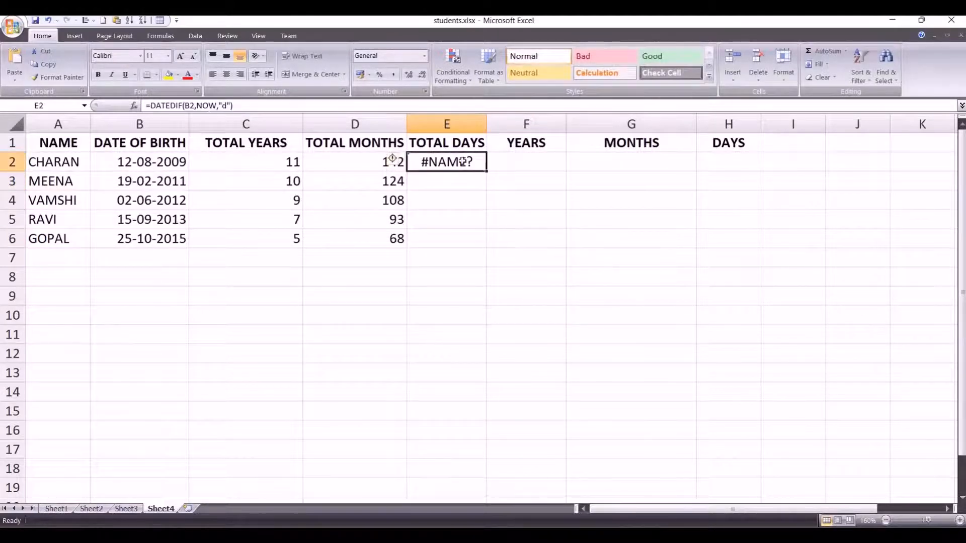
click(216, 105)
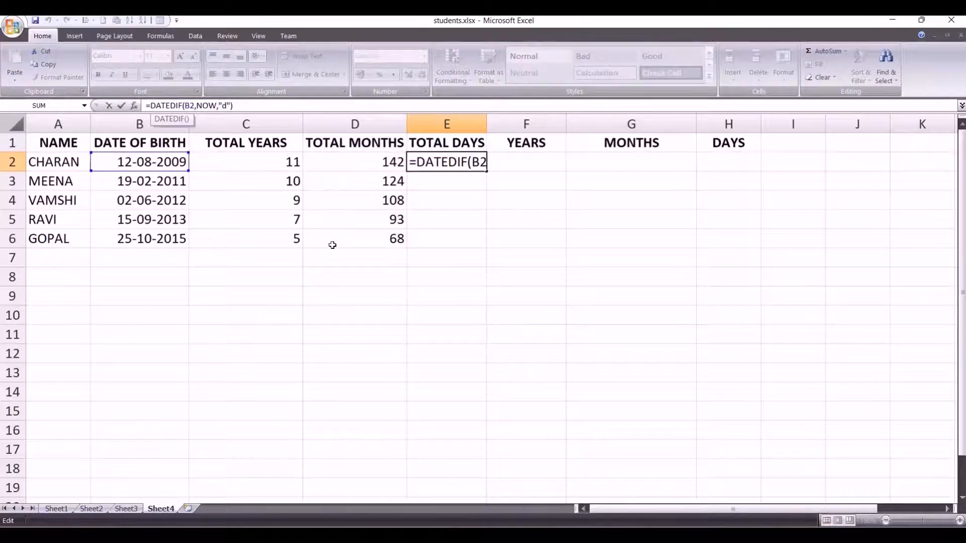
text(())
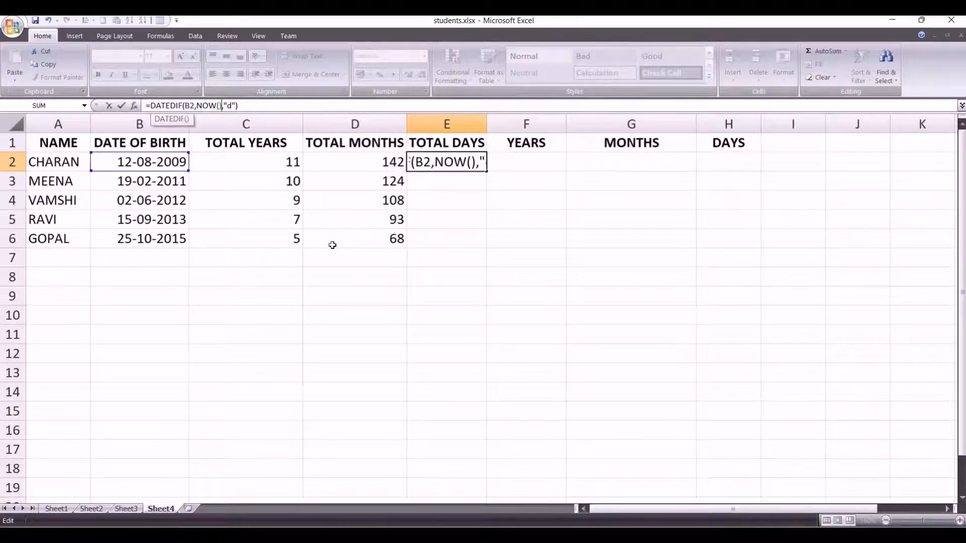
key(Return)
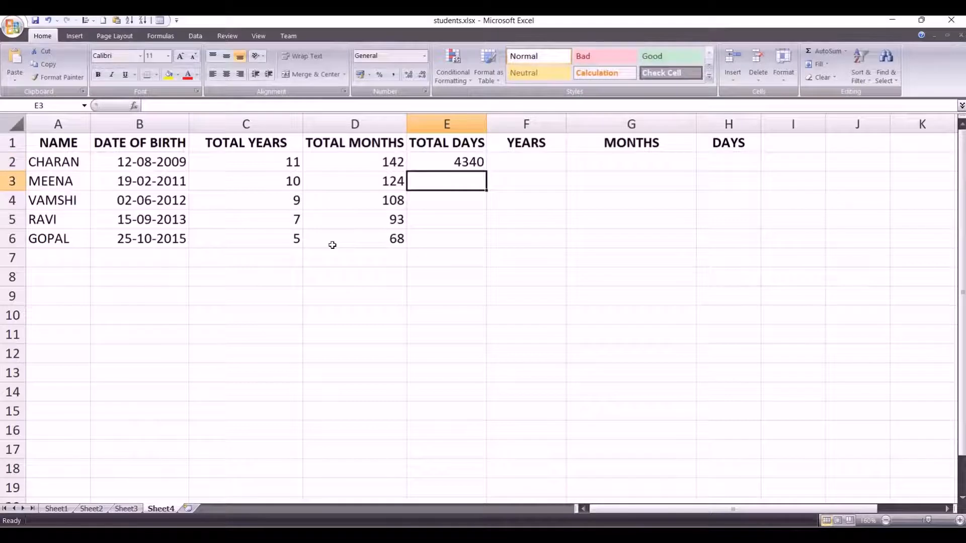
Step: Fill the total days formula from E2 down to E6 for the remaining students
click(467, 168)
drag(486, 172, 479, 246)
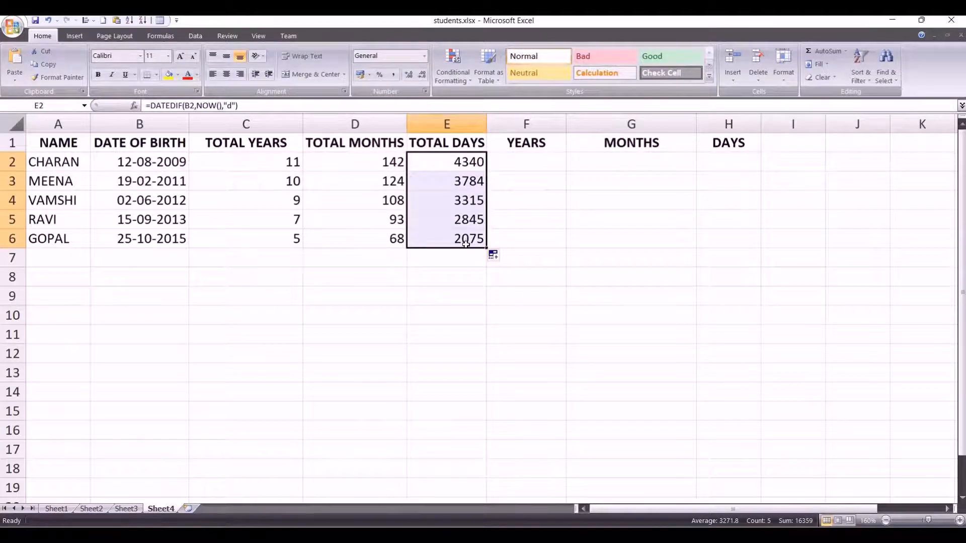
click(462, 164)
click(398, 167)
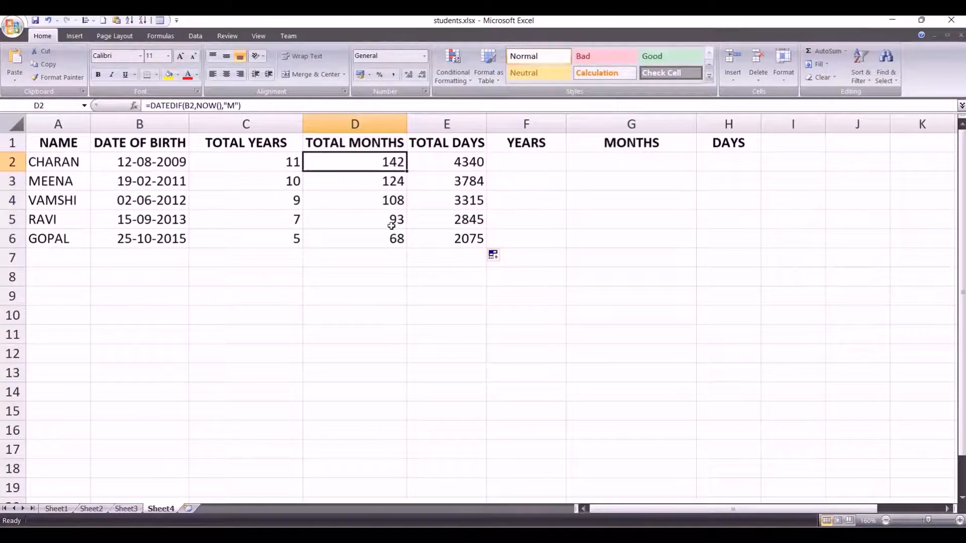
Step: Calculate the years part of the first student's age in cell F2 with =DATEDIF(B2,NOW(),"y")
click(521, 160)
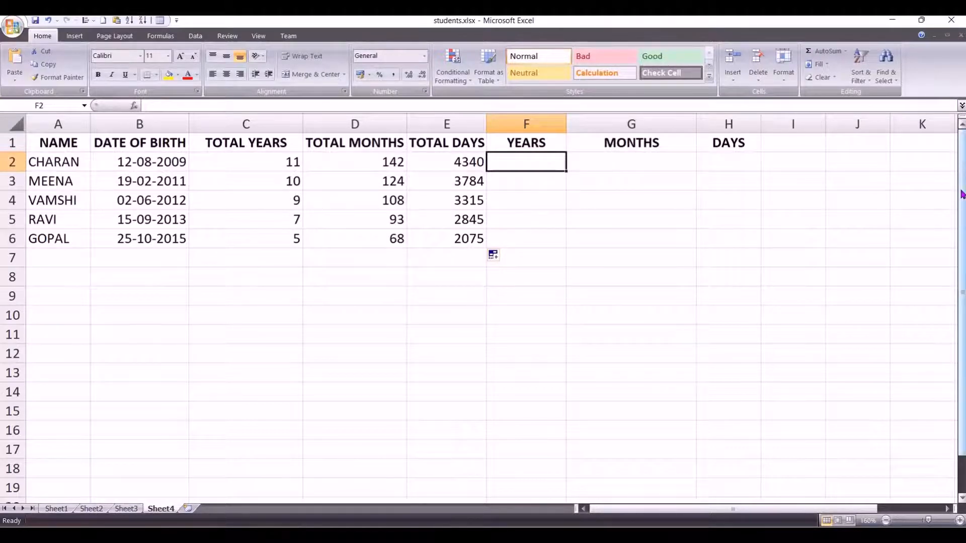
text(=DATEDIF)
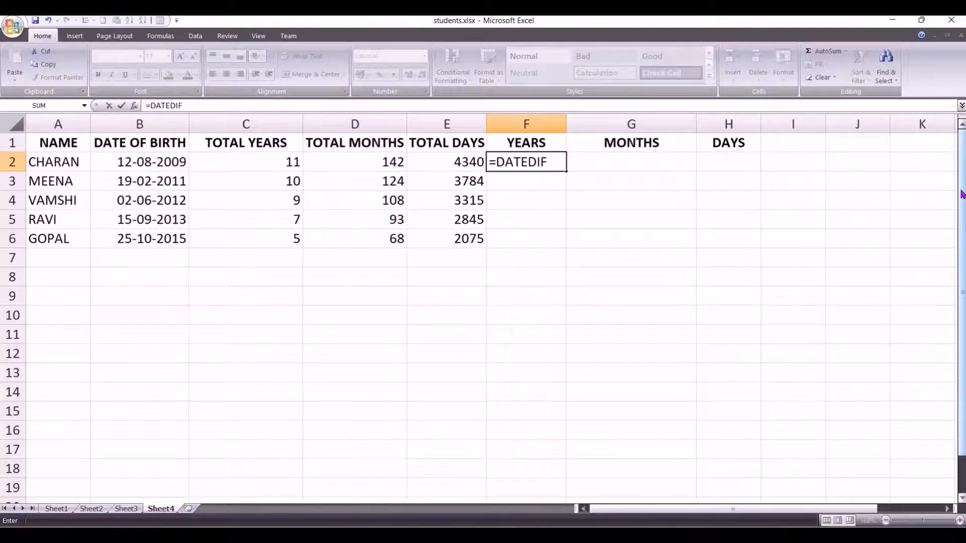
text(()
click(156, 155)
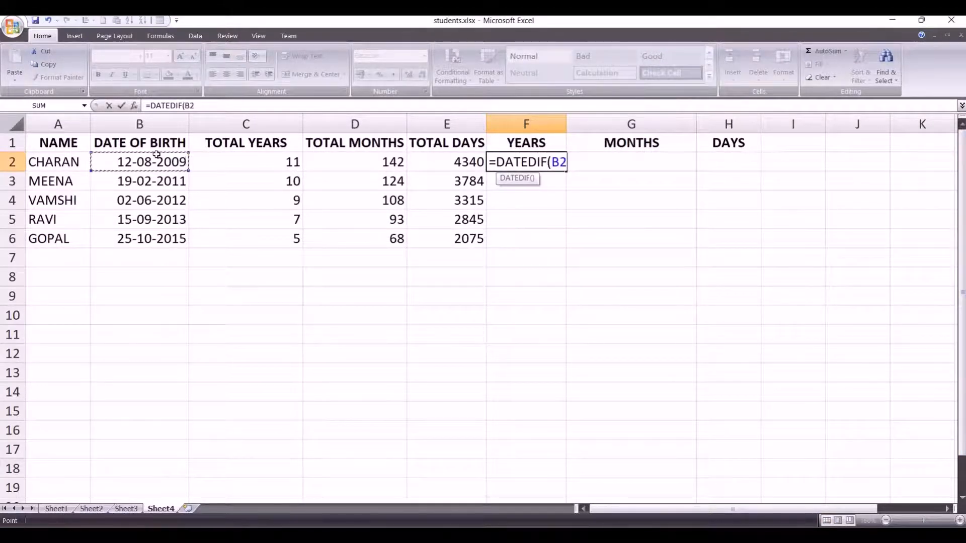
text(,NOW)
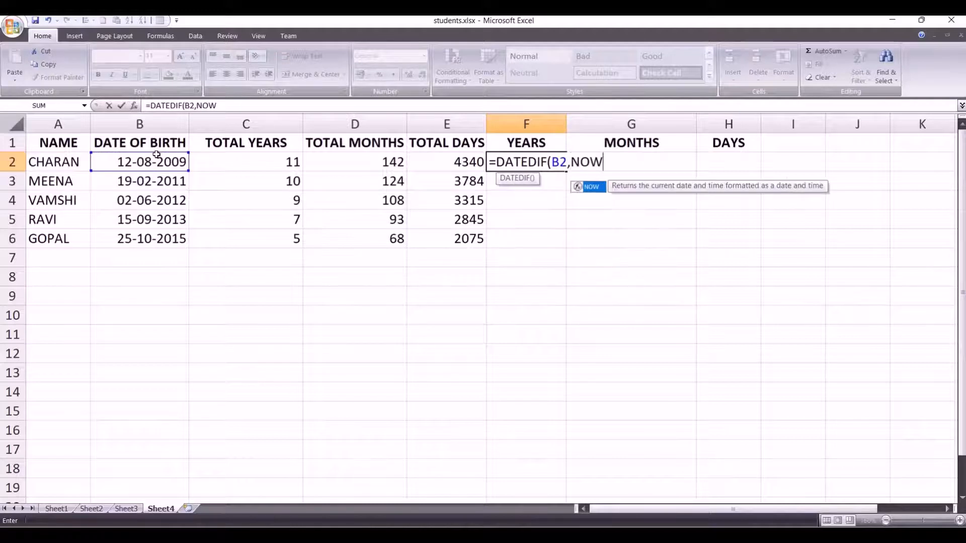
text(()))
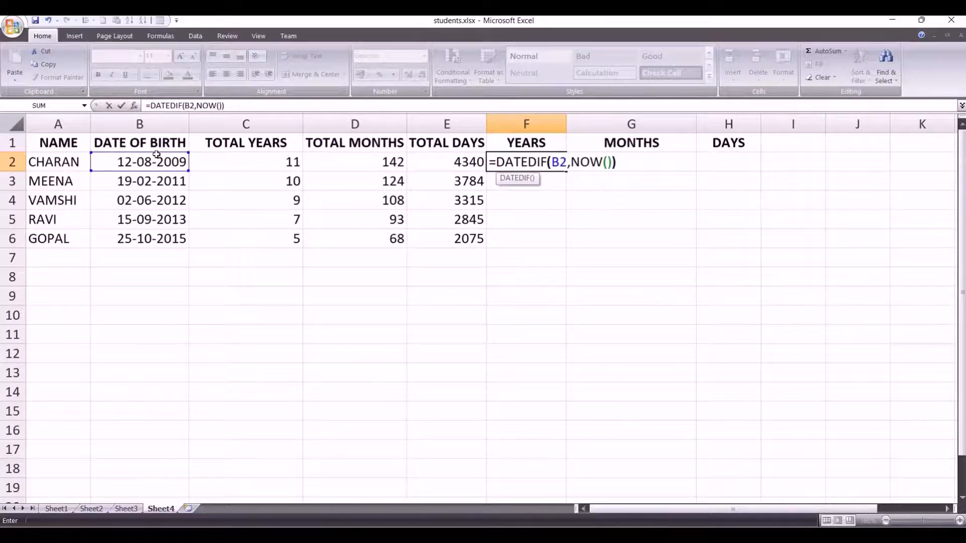
key(Return)
key(Return)
text(,"y")
key(Return)
Step: Calculate the months part of the first student's age in cell G2 with =DATEDIF(B2,NOW(),"ym")
click(618, 159)
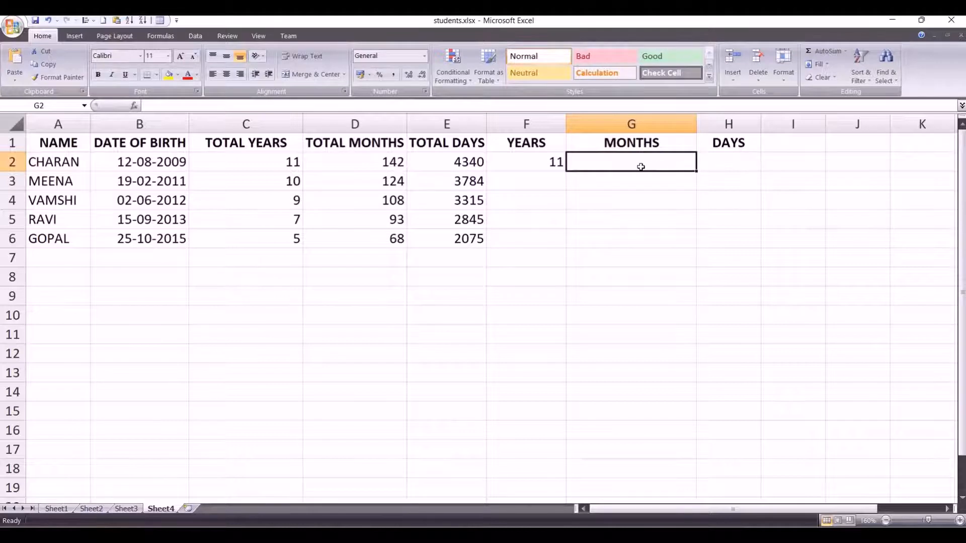
text(=)
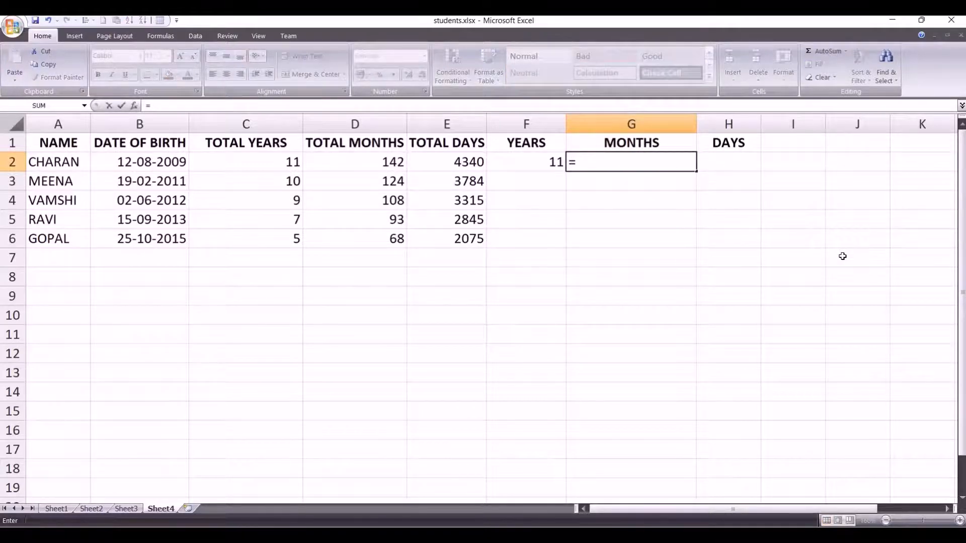
text(DAT)
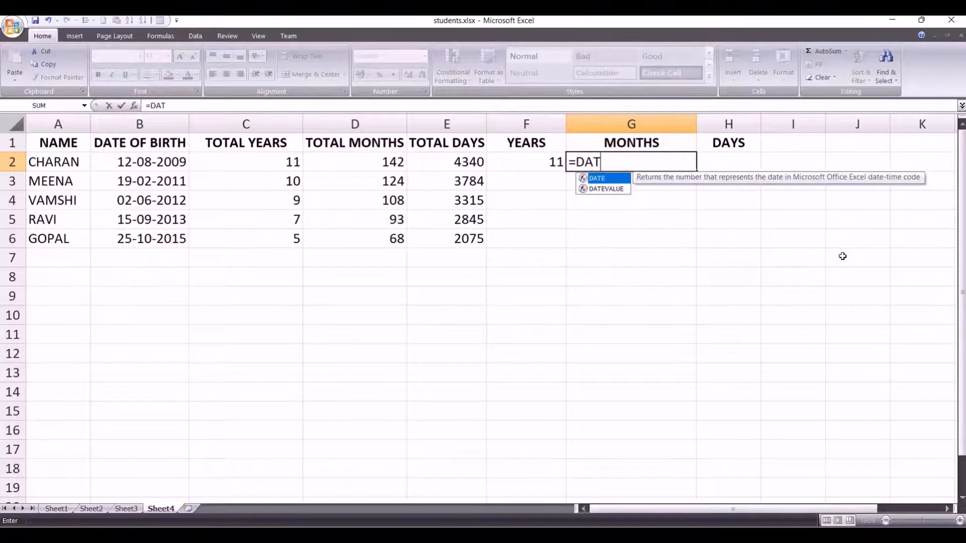
text(EDIF()
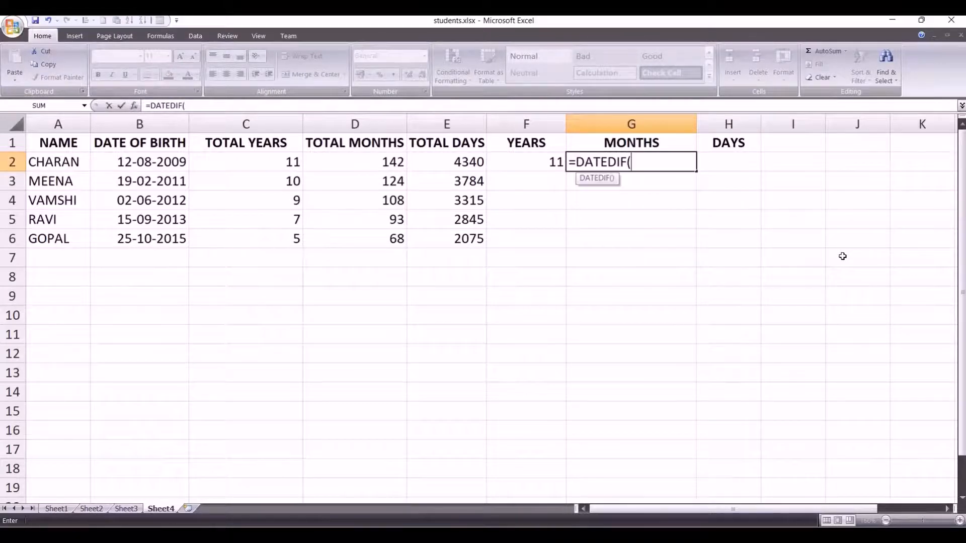
click(150, 161)
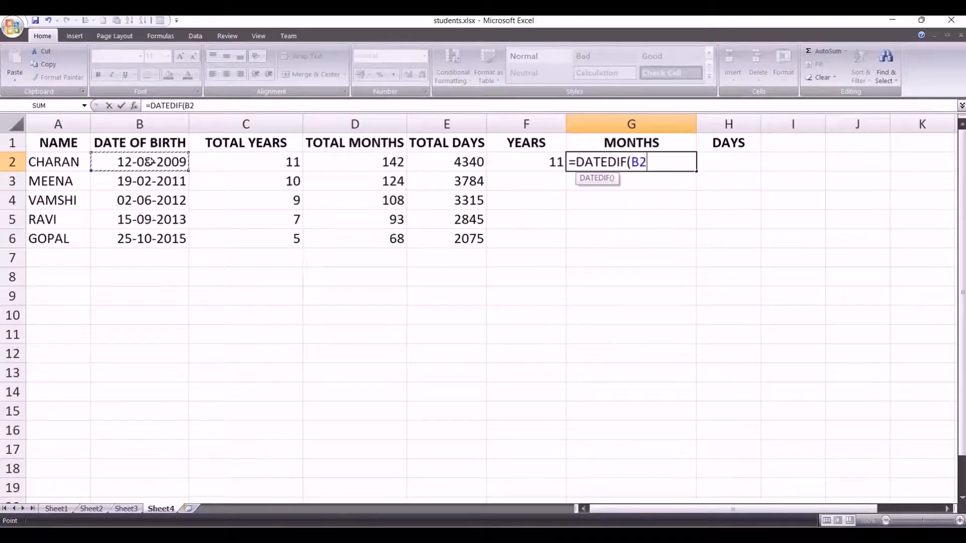
text(,NOW(),)
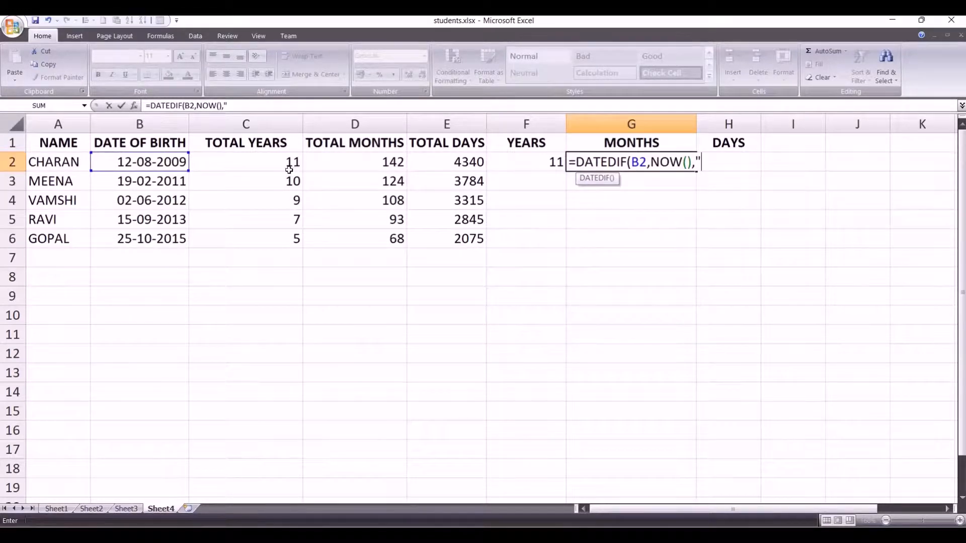
text(ym"))
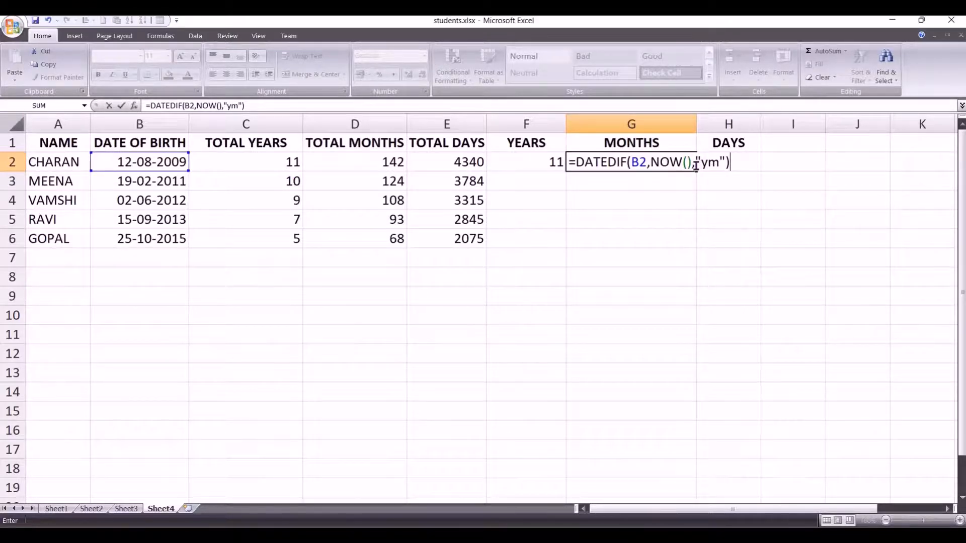
key(Return)
Step: Fill the years and months formulas from F2:G2 down to row 6, and check row 4's months against its date of birth
click(663, 162)
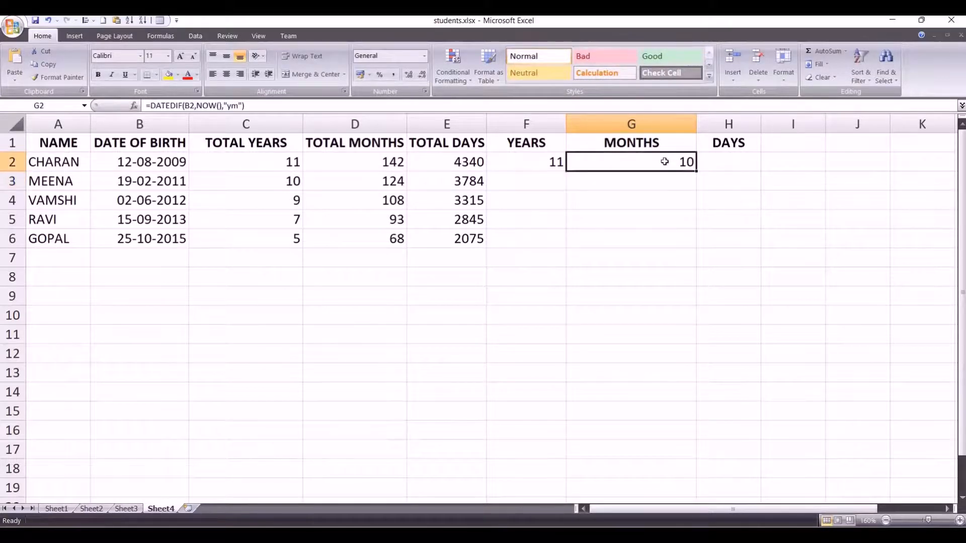
drag(530, 162, 681, 243)
click(629, 244)
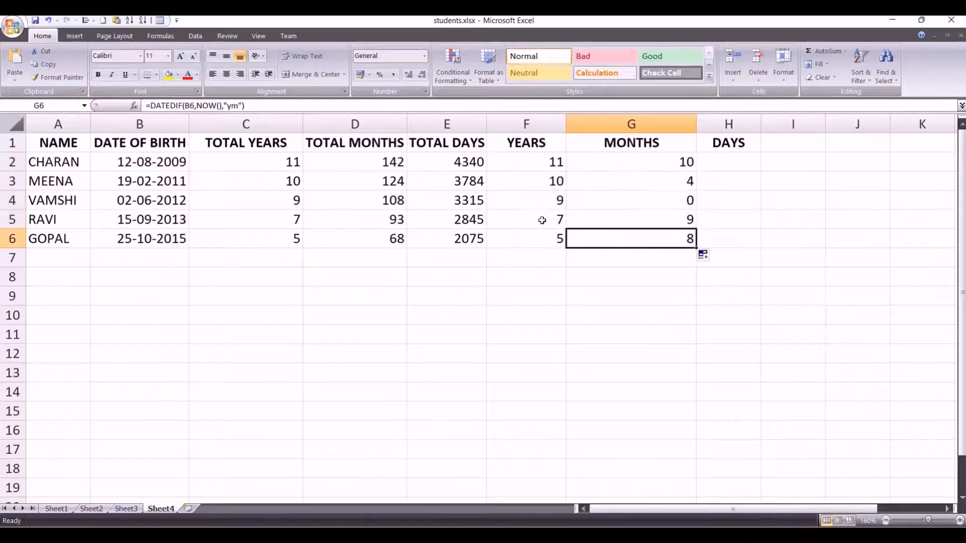
click(537, 200)
click(653, 201)
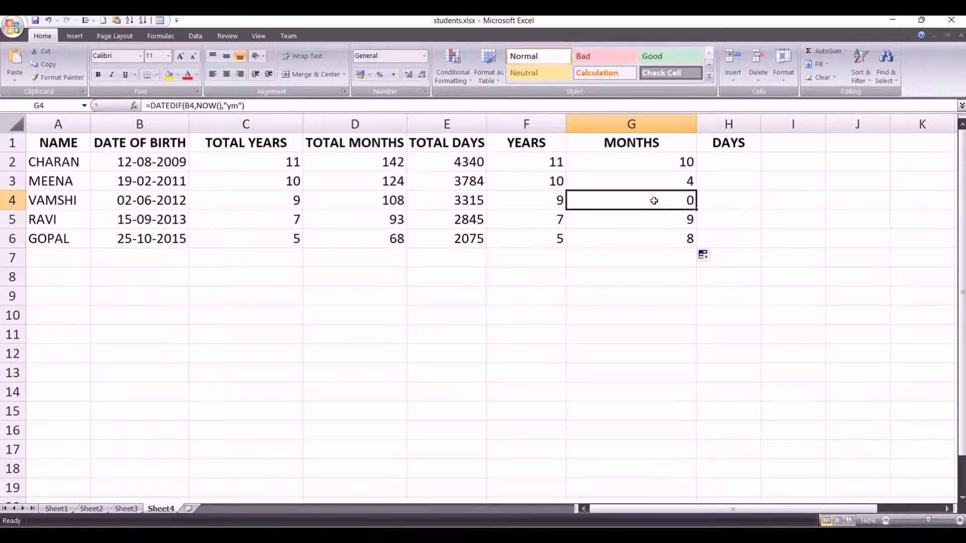
click(142, 200)
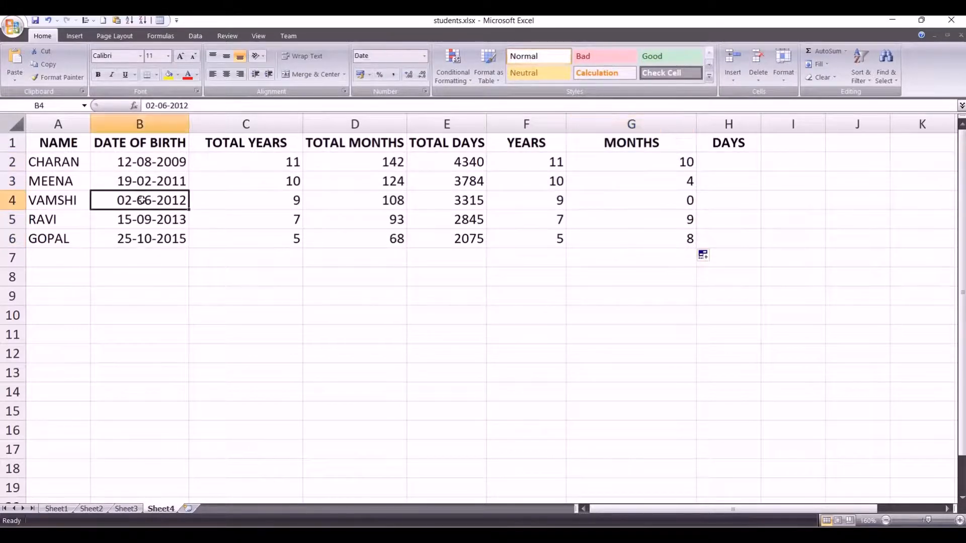
click(668, 202)
Step: Calculate the days part of the first student's age in cell H2 with =DATEDIF(B2,NOW(),"md")
click(729, 158)
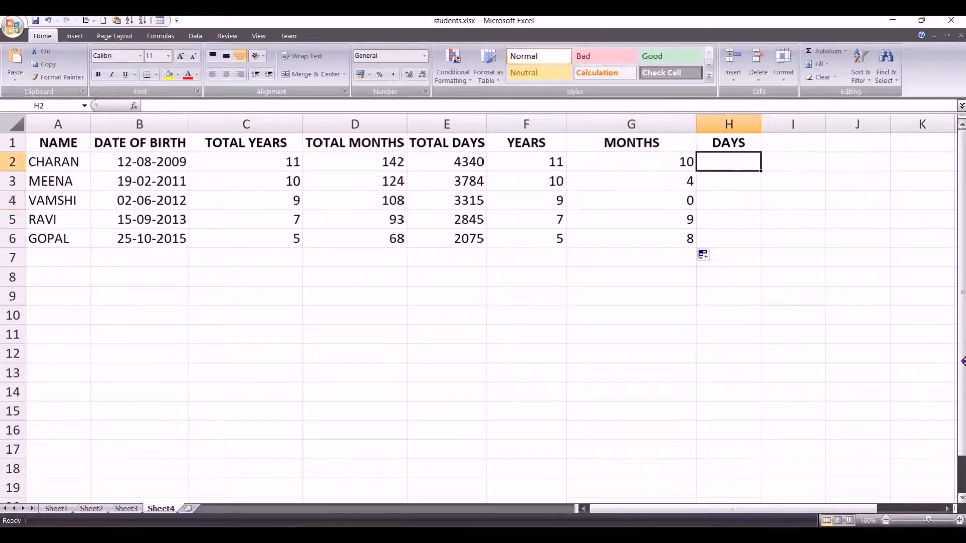
text(=DA)
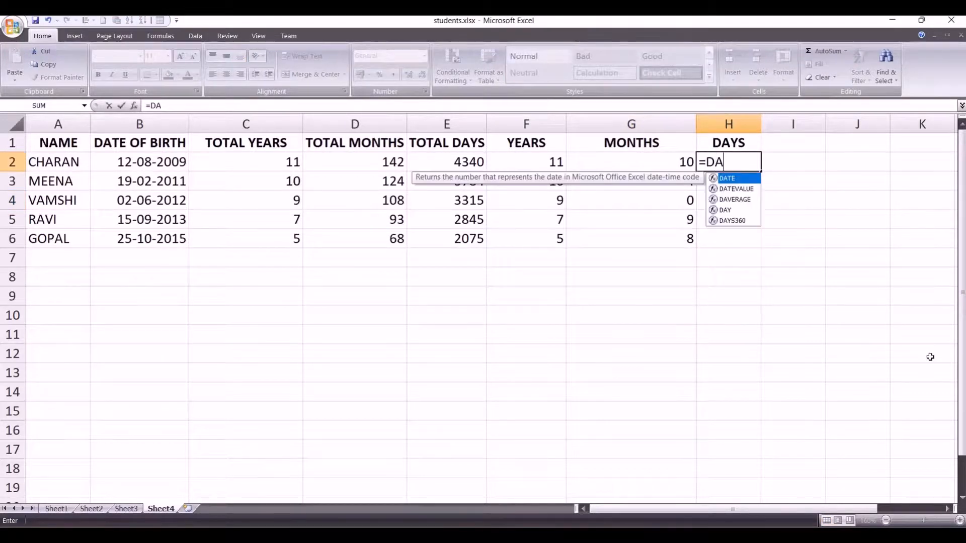
text(TEDIF)
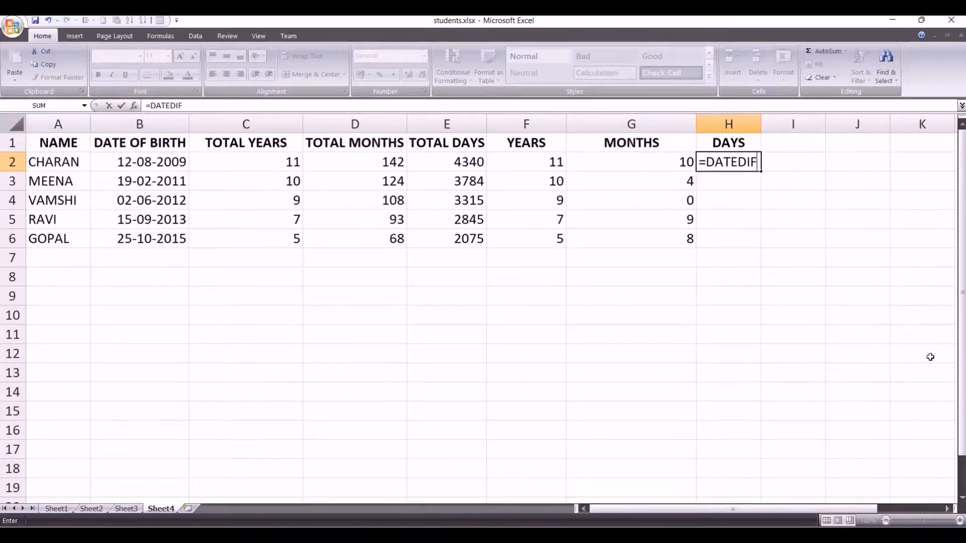
text(()
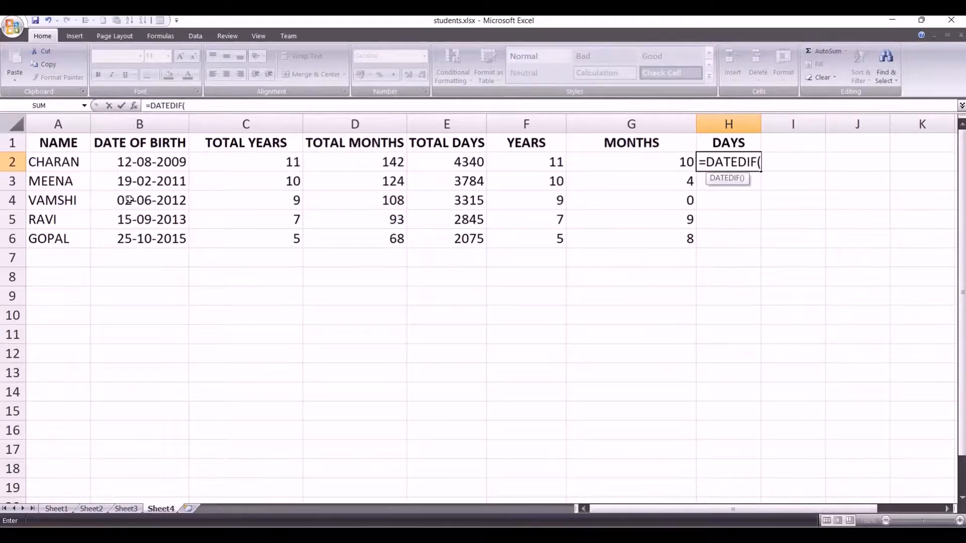
click(154, 160)
text(,)
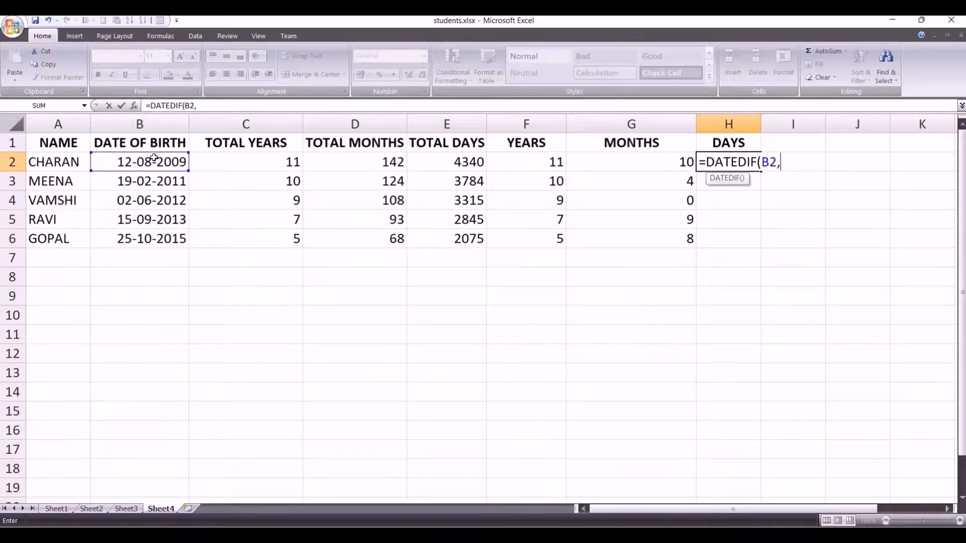
text(NOW())
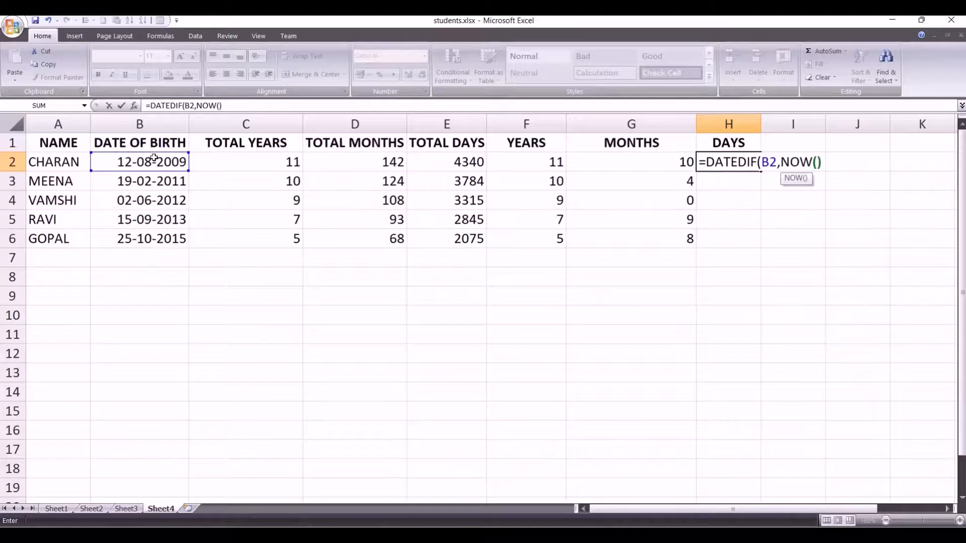
text(,)
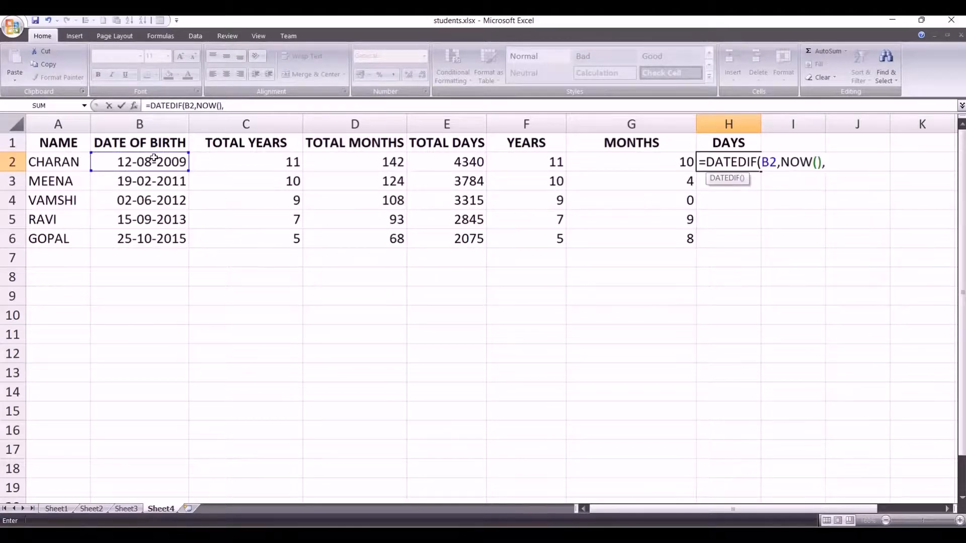
text("md"))
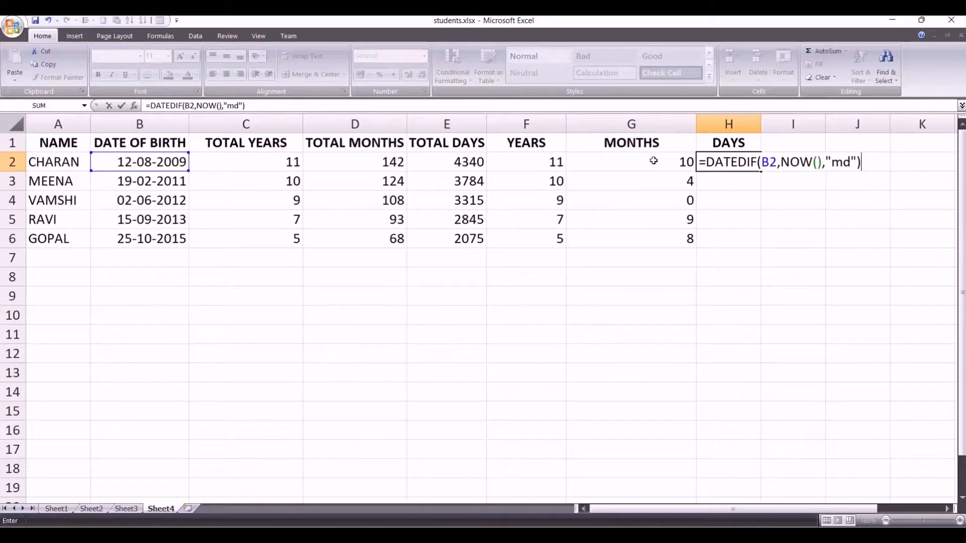
key(Return)
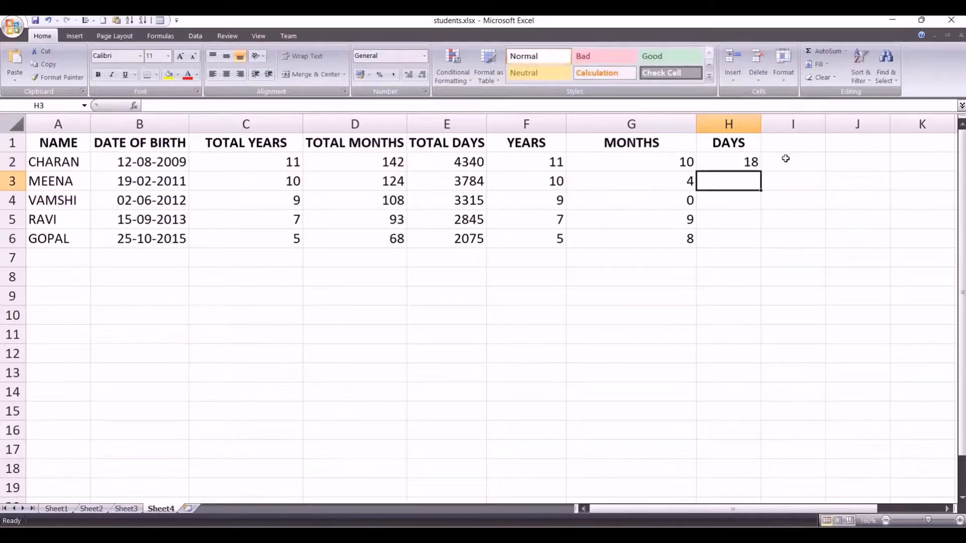
Step: Fill the days formula from H2 down to H6 for the remaining students
click(745, 160)
drag(762, 172, 760, 248)
click(811, 222)
Step: Highlight the years, months and days results in F2:H6 with yellow fill and apply all borders
drag(536, 166, 739, 243)
click(169, 75)
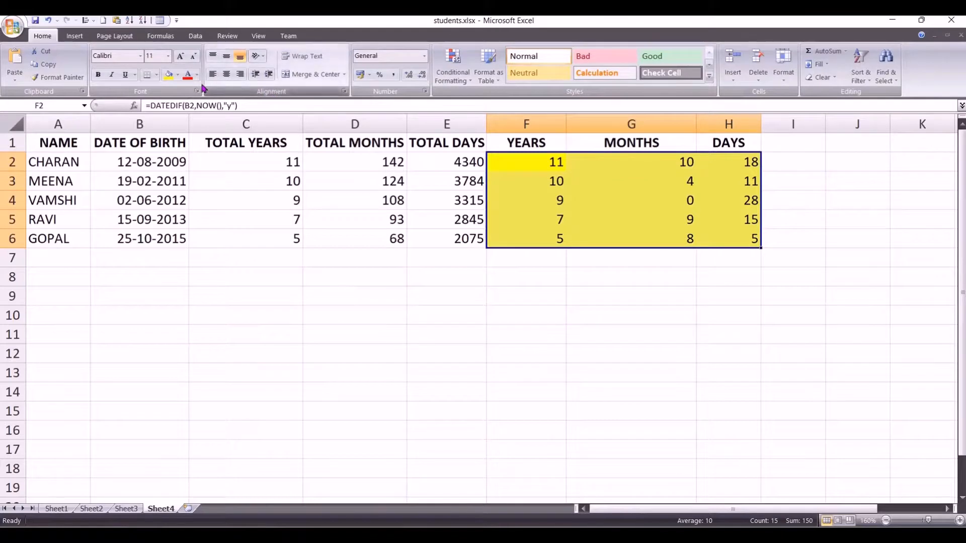
click(155, 75)
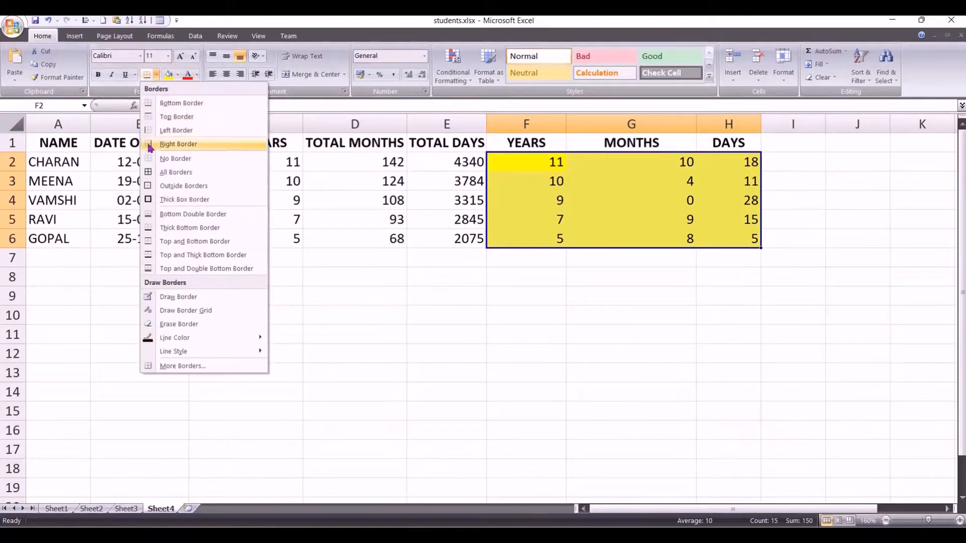
click(171, 171)
click(724, 312)
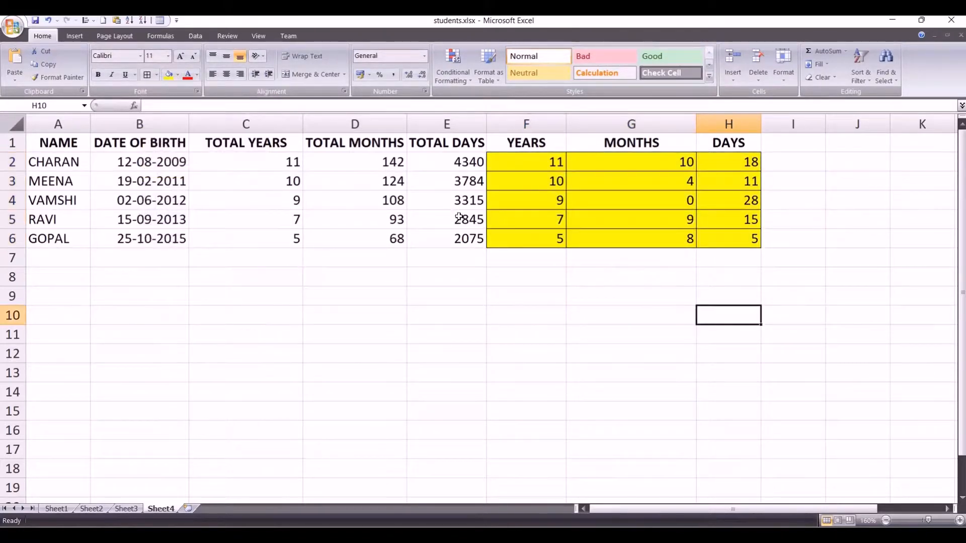
drag(309, 162, 458, 234)
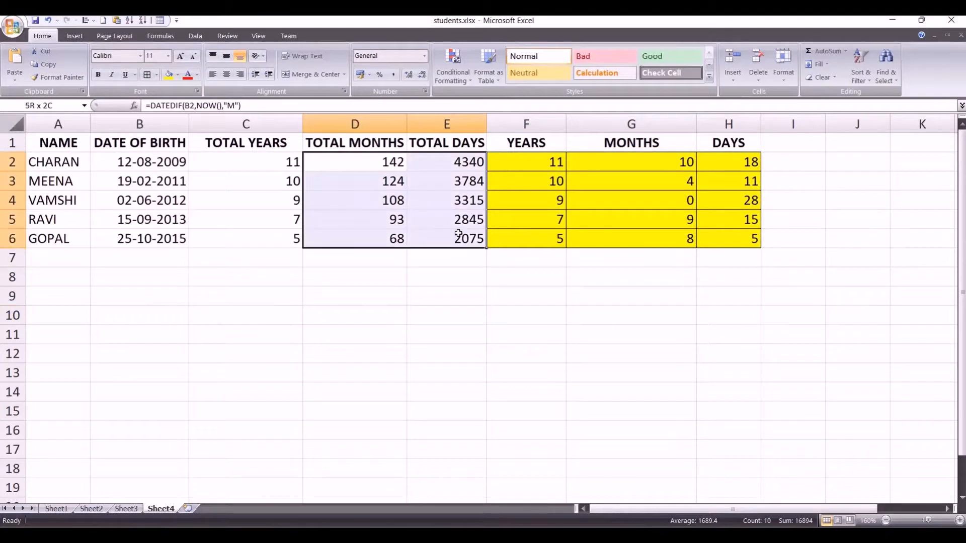
click(545, 157)
drag(255, 168, 264, 232)
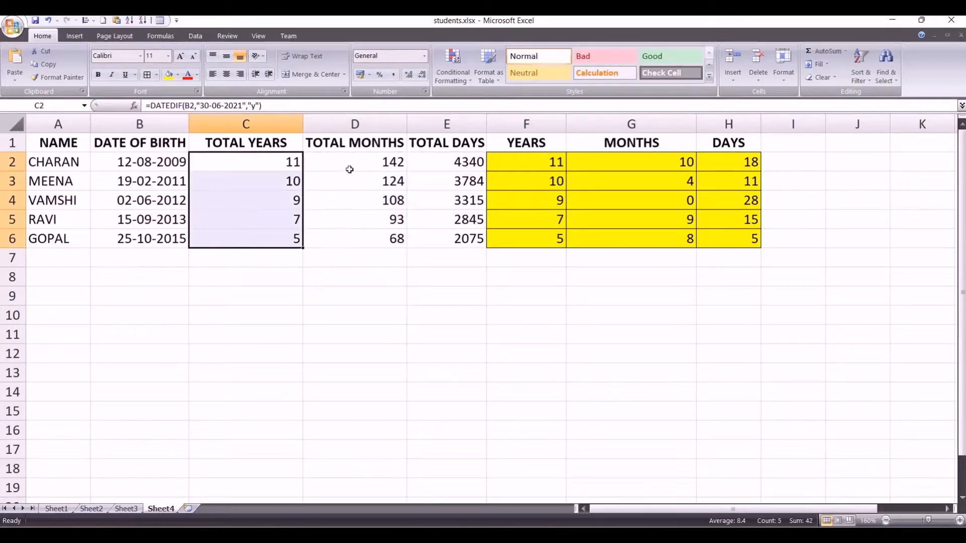
drag(352, 143, 463, 238)
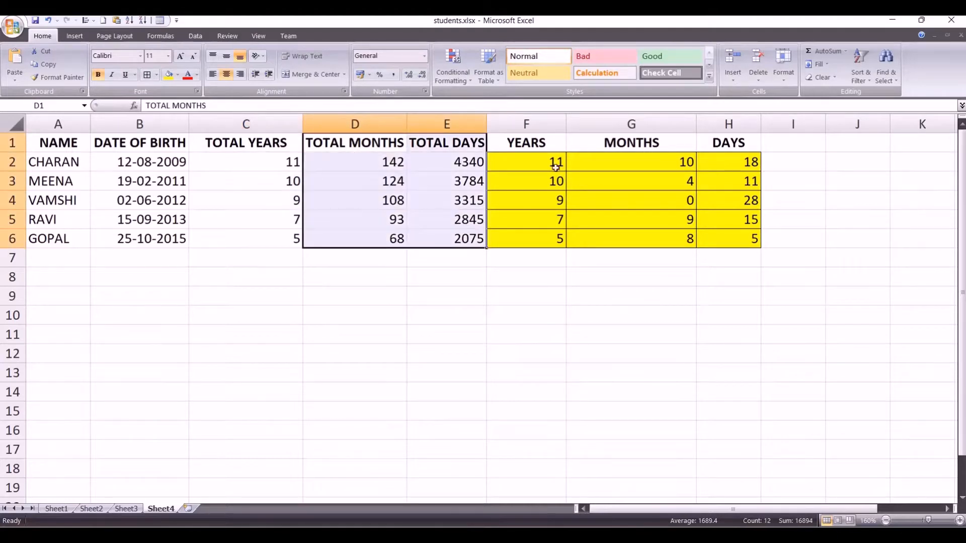
drag(555, 167, 740, 237)
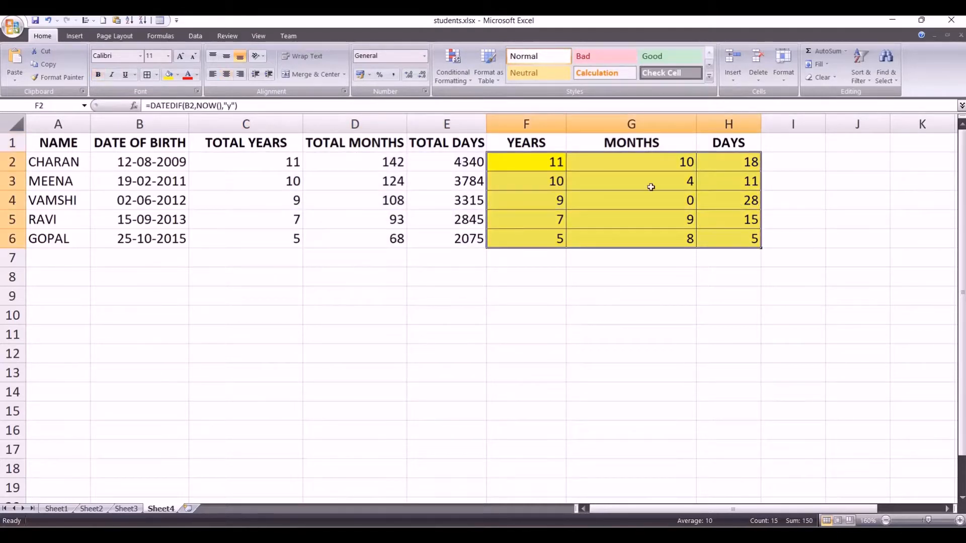
click(642, 279)
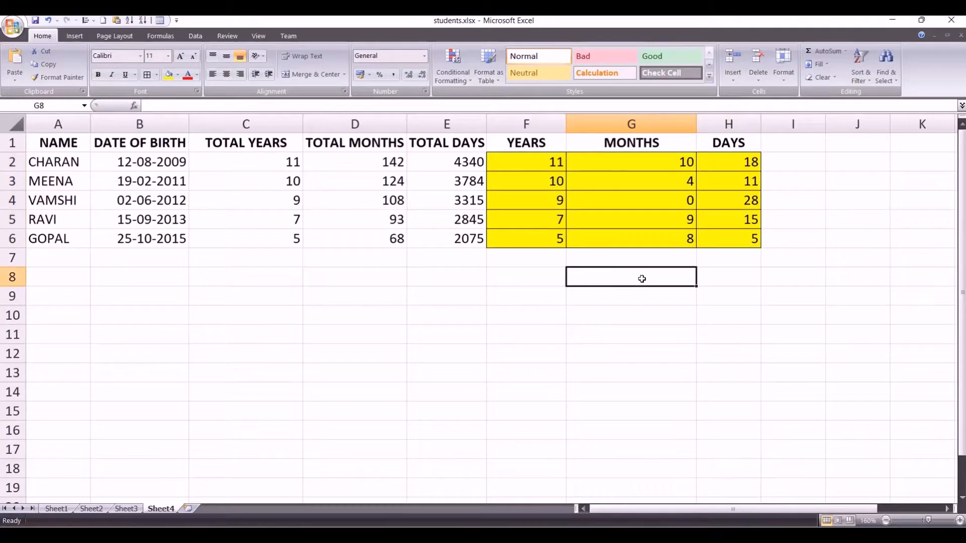
Step: Display the sheet's formulas instead of results, narrow column D and widen column H to fit the full days formulas
key(ctrl+grave)
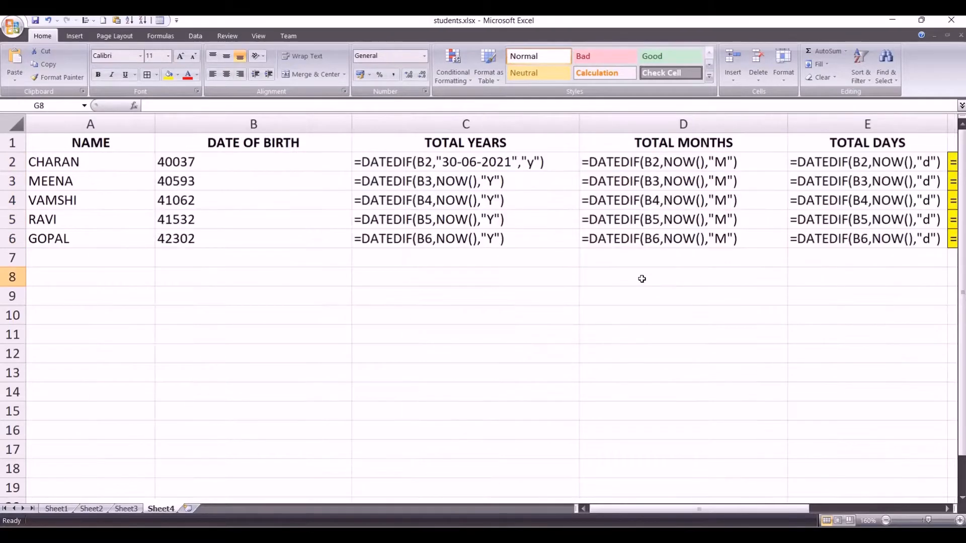
drag(733, 510, 893, 514)
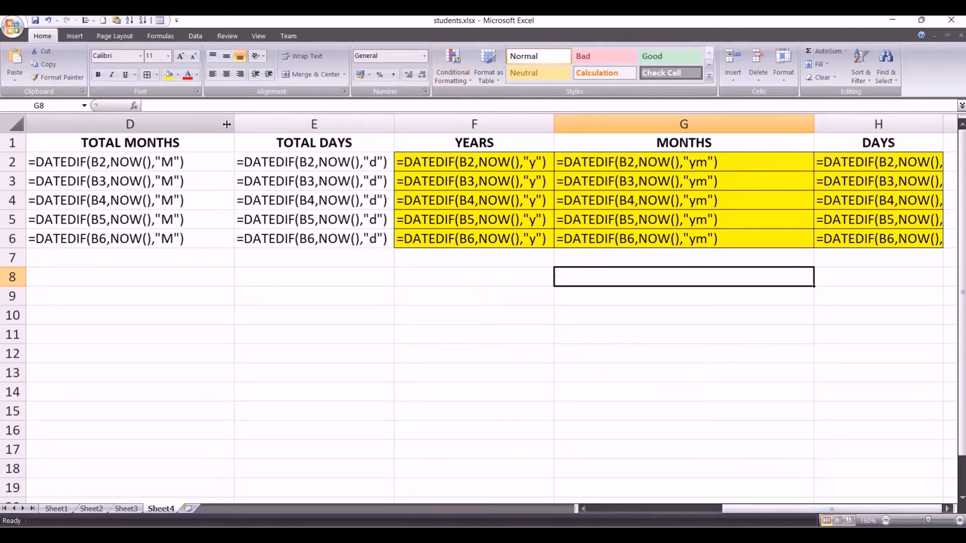
drag(234, 123, 161, 132)
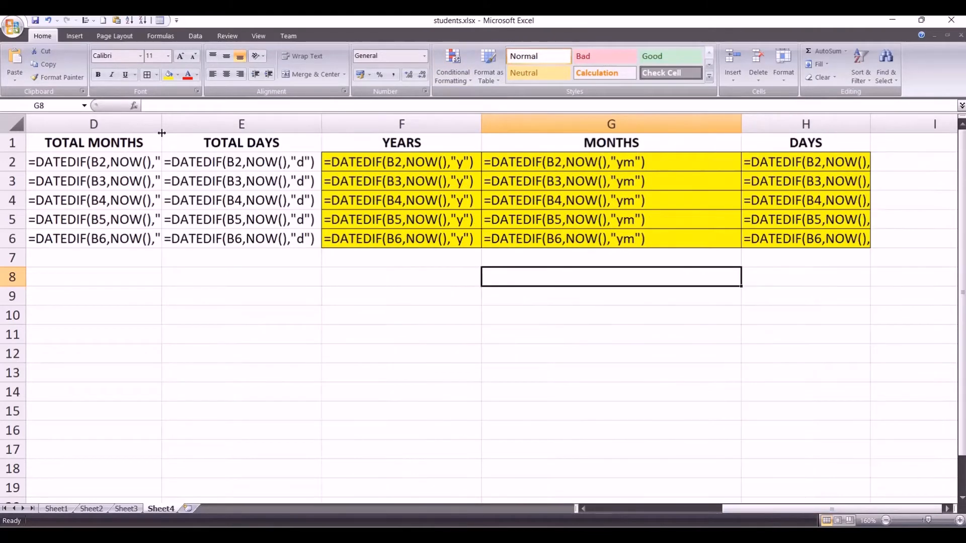
drag(870, 118, 957, 121)
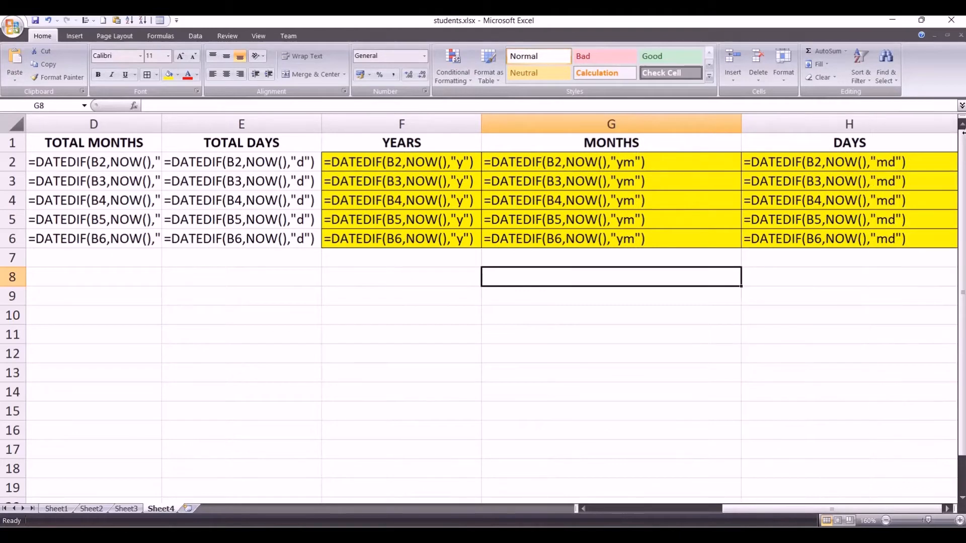